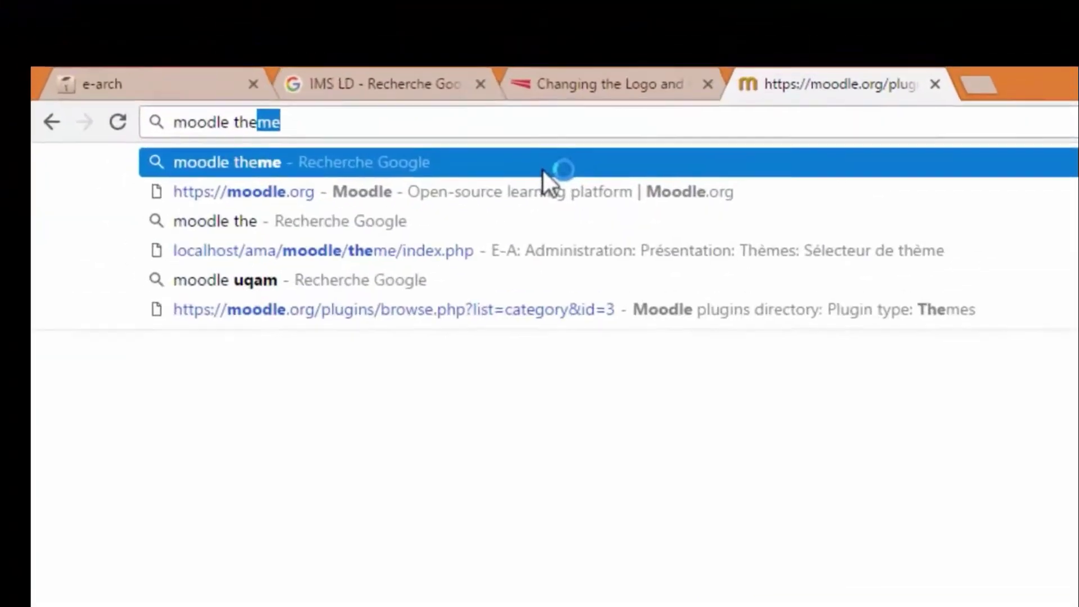
Search the web for "moodle theme" and open the Themes listing of the Moodle plugins directory.
text(me)
key(Return)
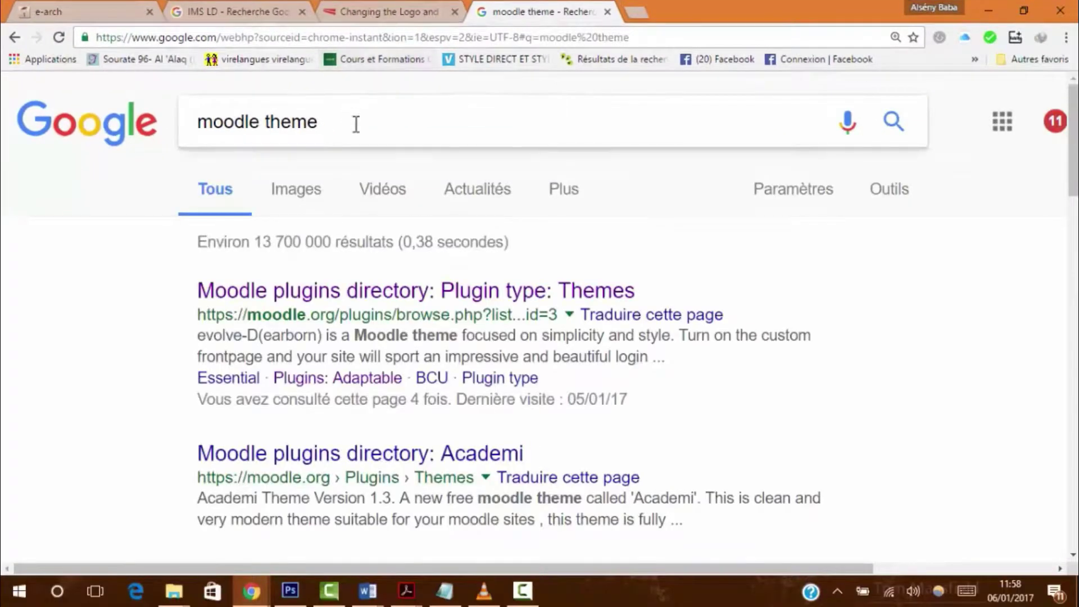
click(377, 292)
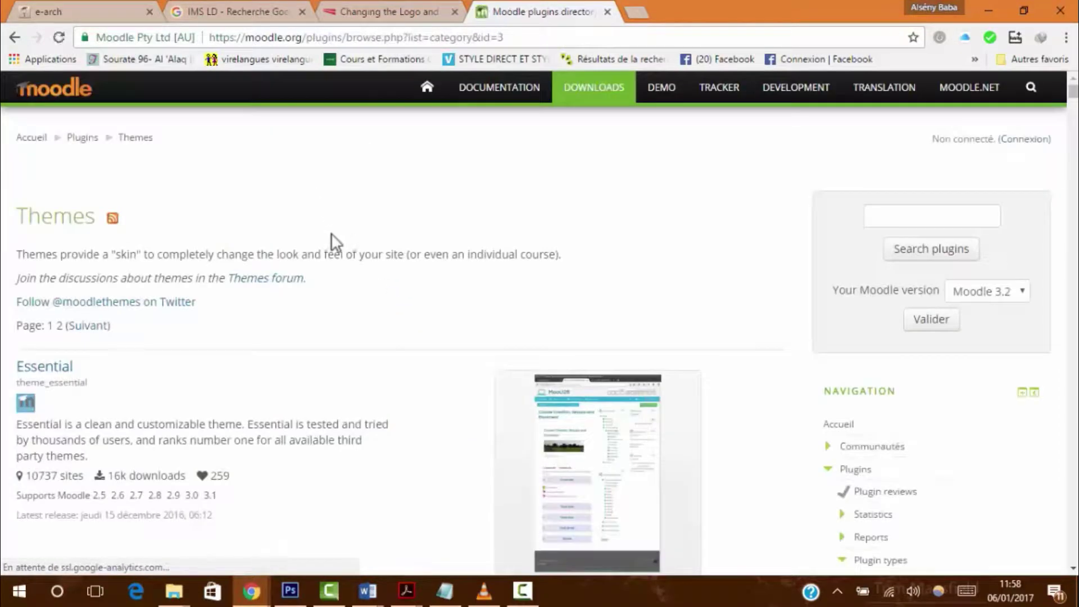
Find the Educacionbe theme in the listing and open its available versions.
scroll(331, 232, down, 10)
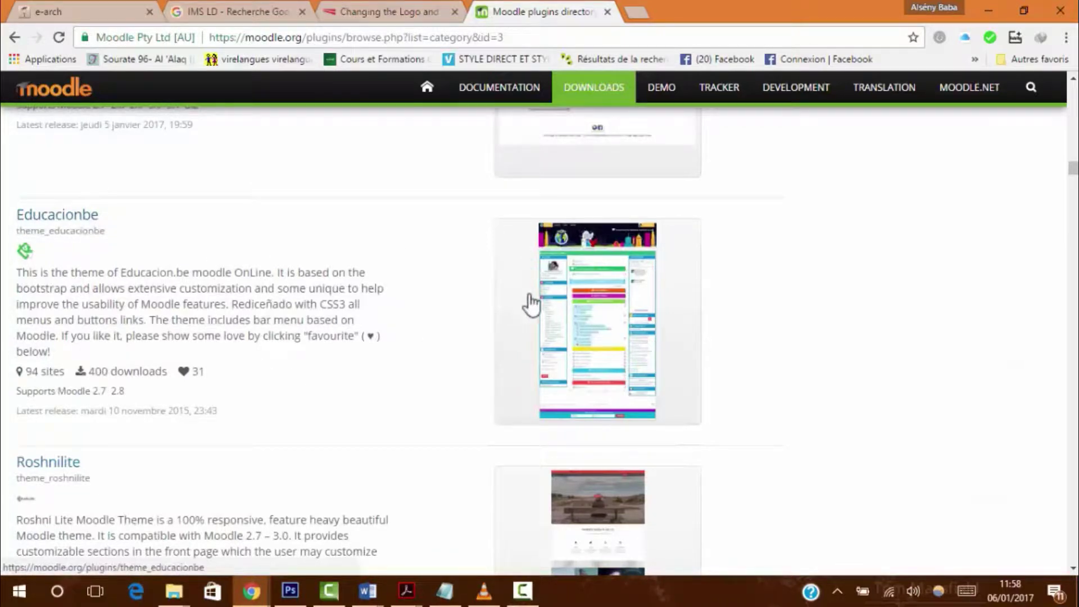
click(599, 325)
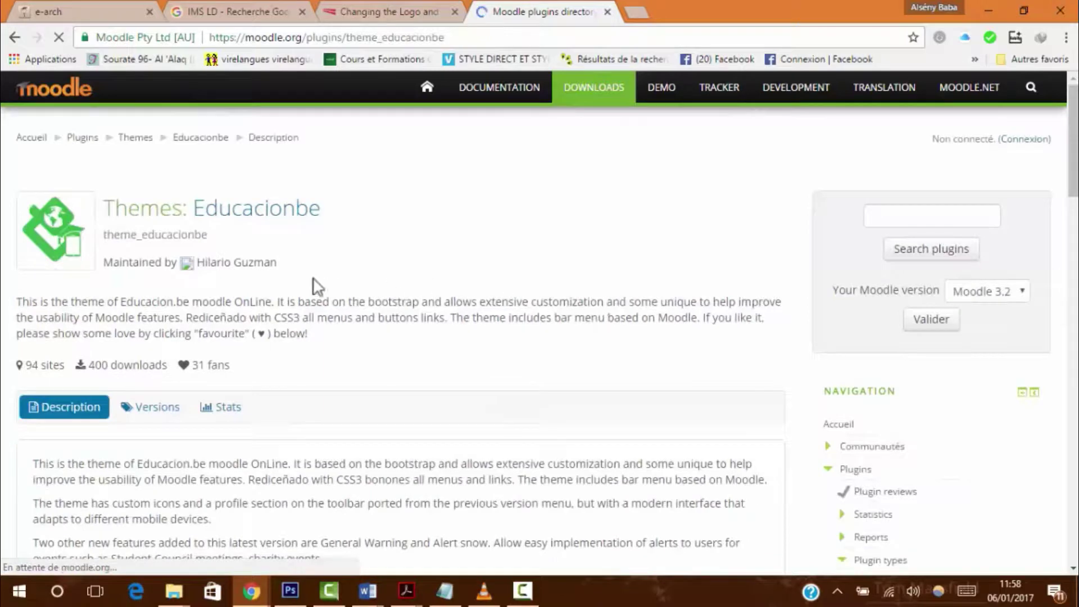
scroll(310, 276, down, 3)
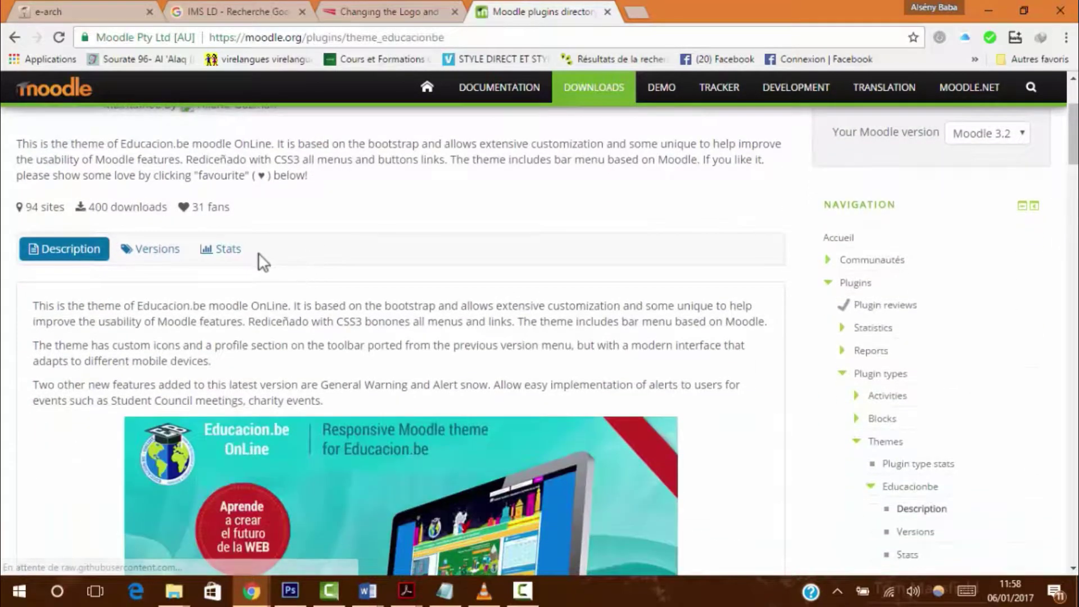
click(159, 249)
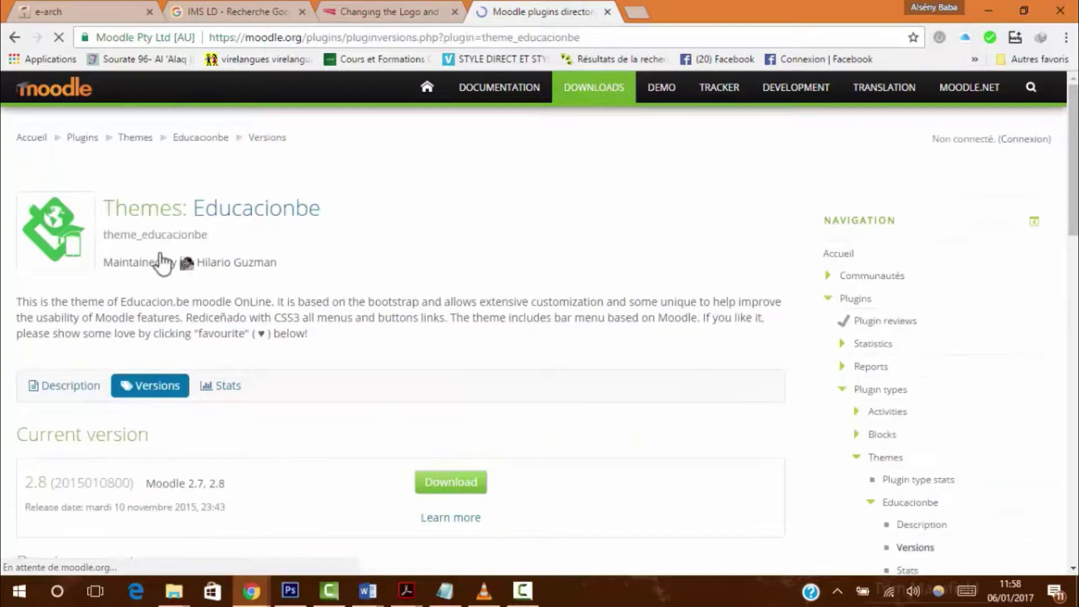
Download the current 2.8 version of the Educacionbe theme and check the ZIP in its download folder.
scroll(405, 309, down, 4)
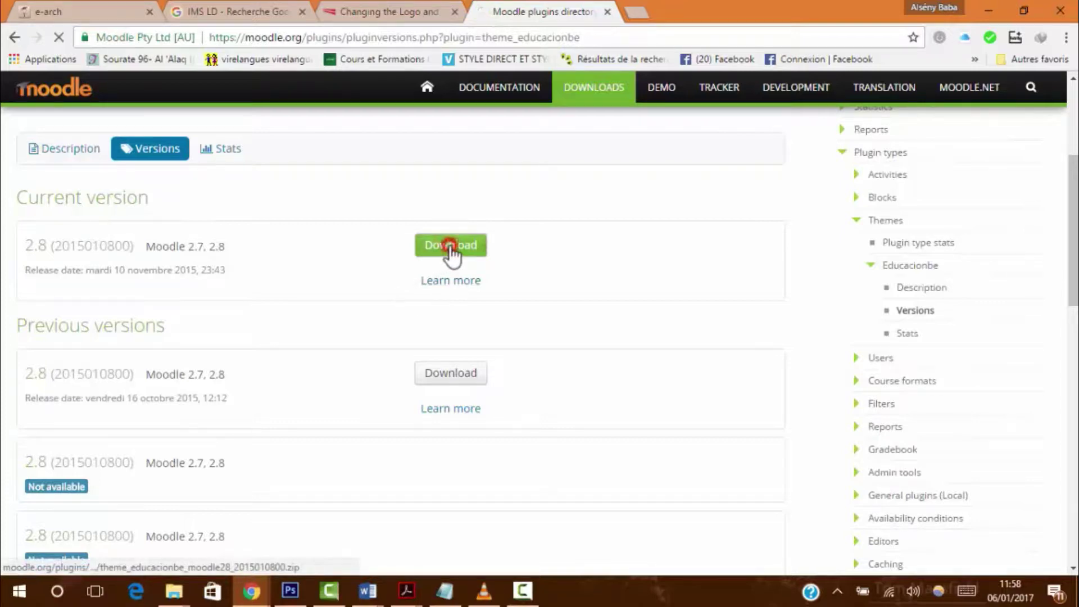
click(450, 246)
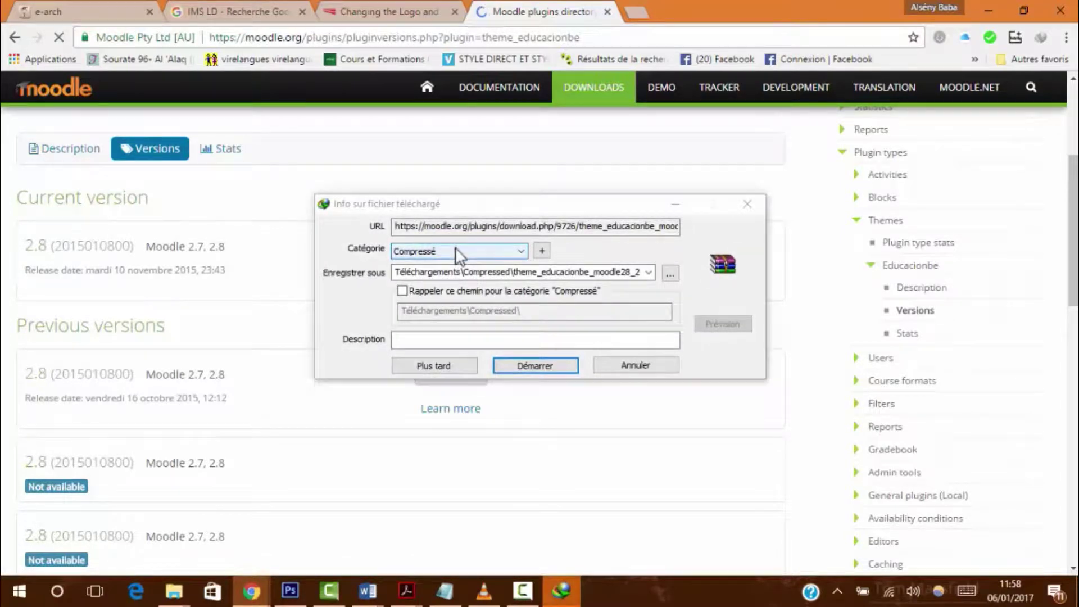
click(537, 365)
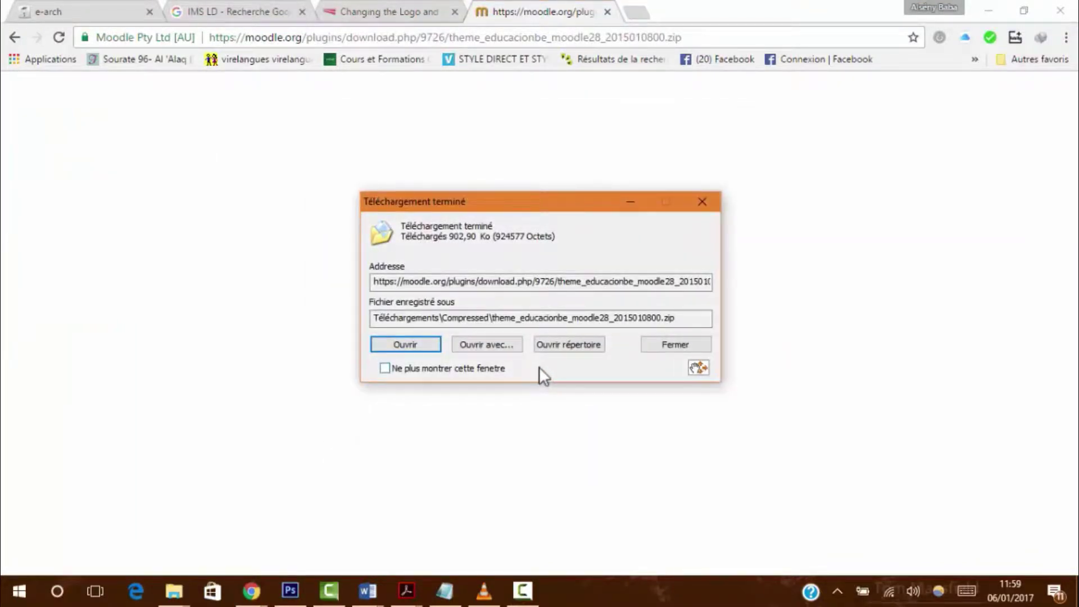
click(564, 349)
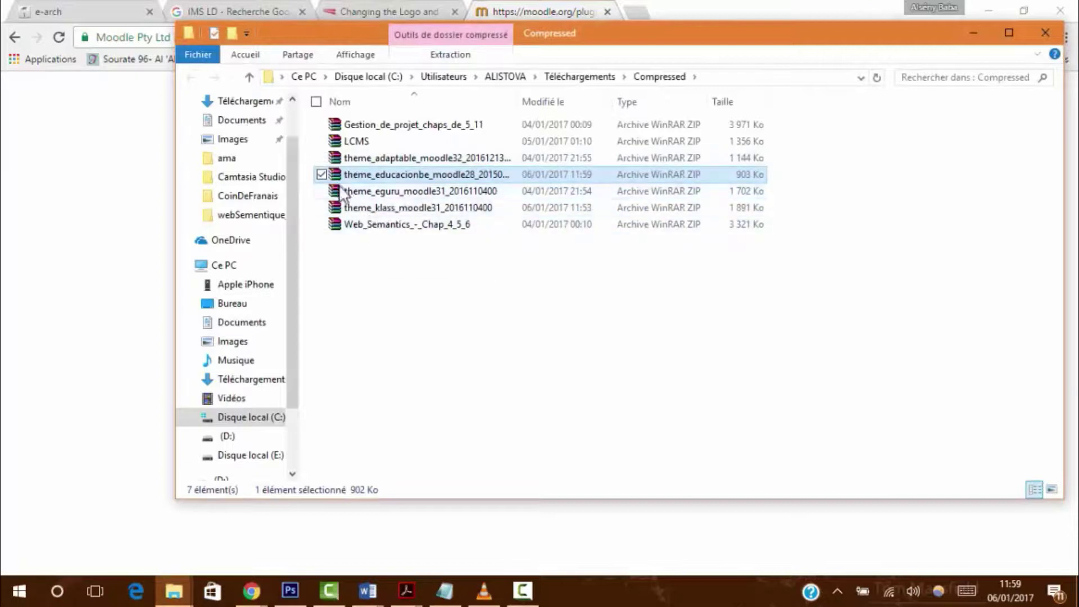
click(973, 33)
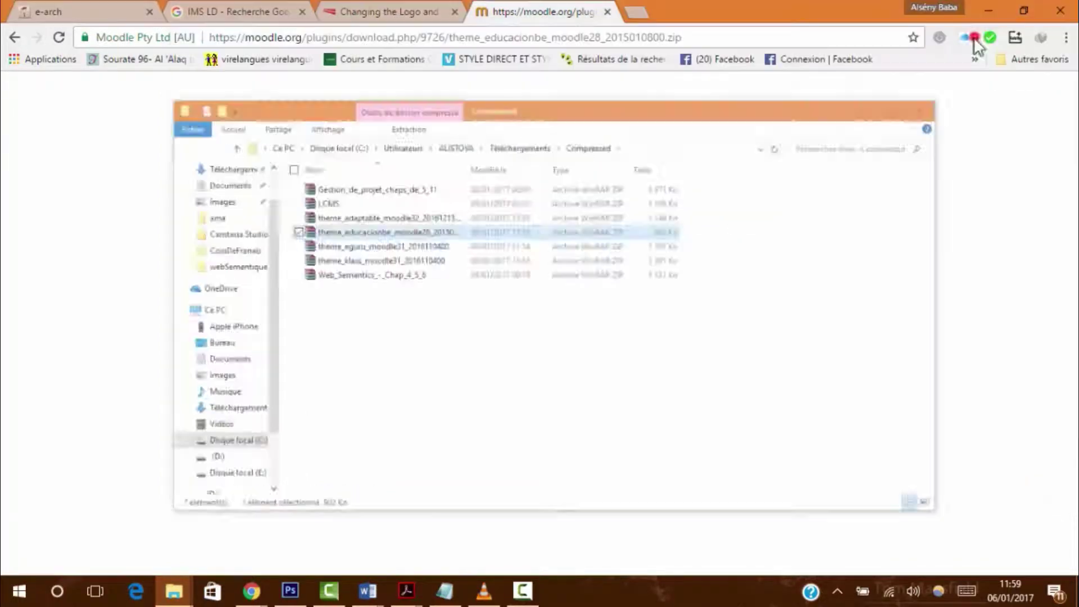
Switch to the local e-arch Moodle site and log in to the account.
click(91, 9)
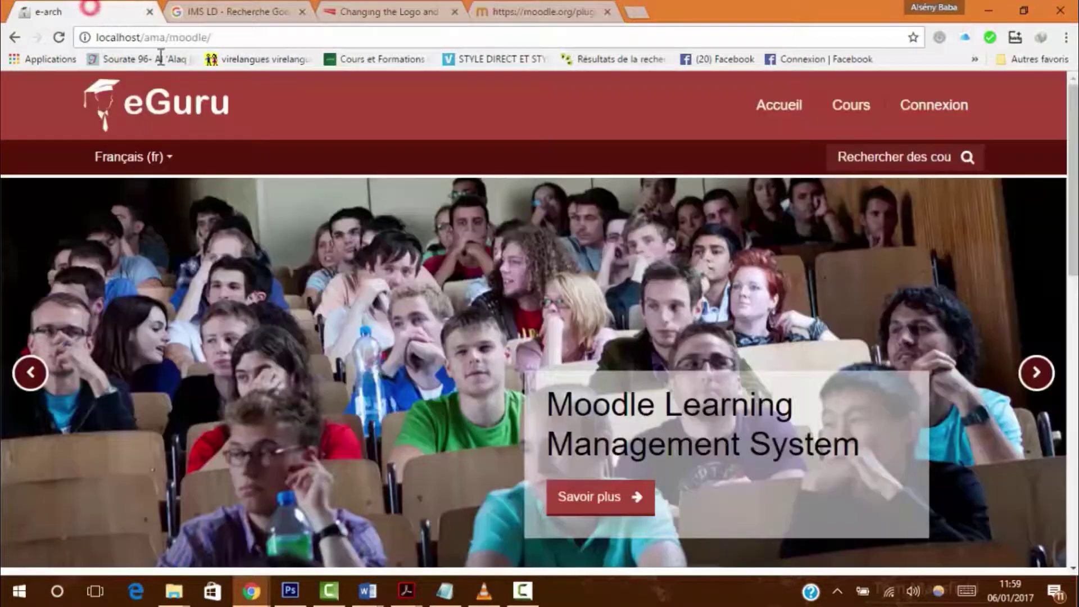
click(958, 118)
click(330, 414)
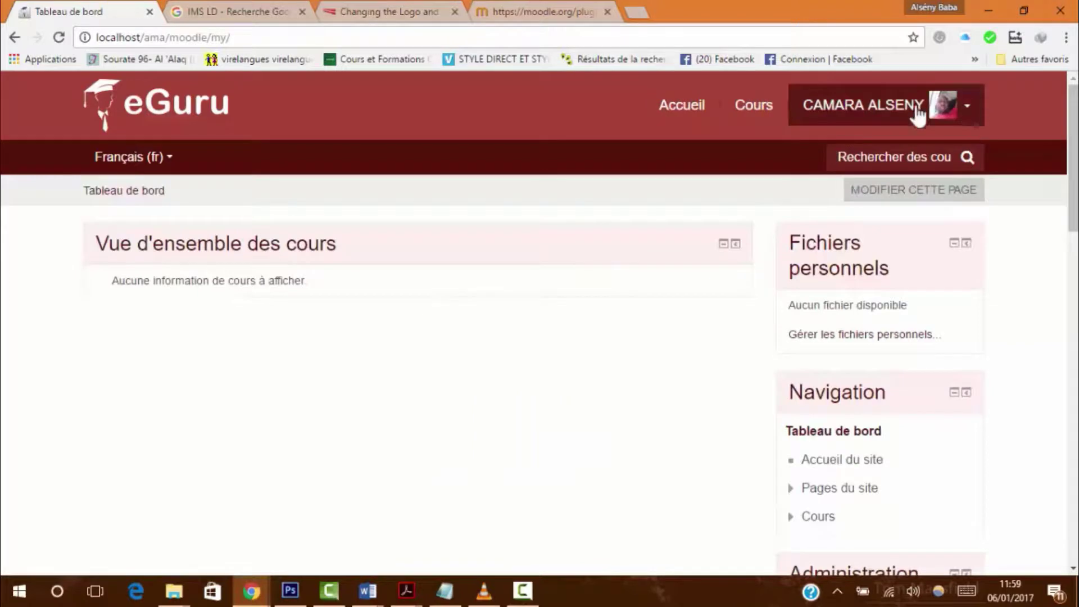
Open the account's Préférences page and expand Administration du site.
click(949, 109)
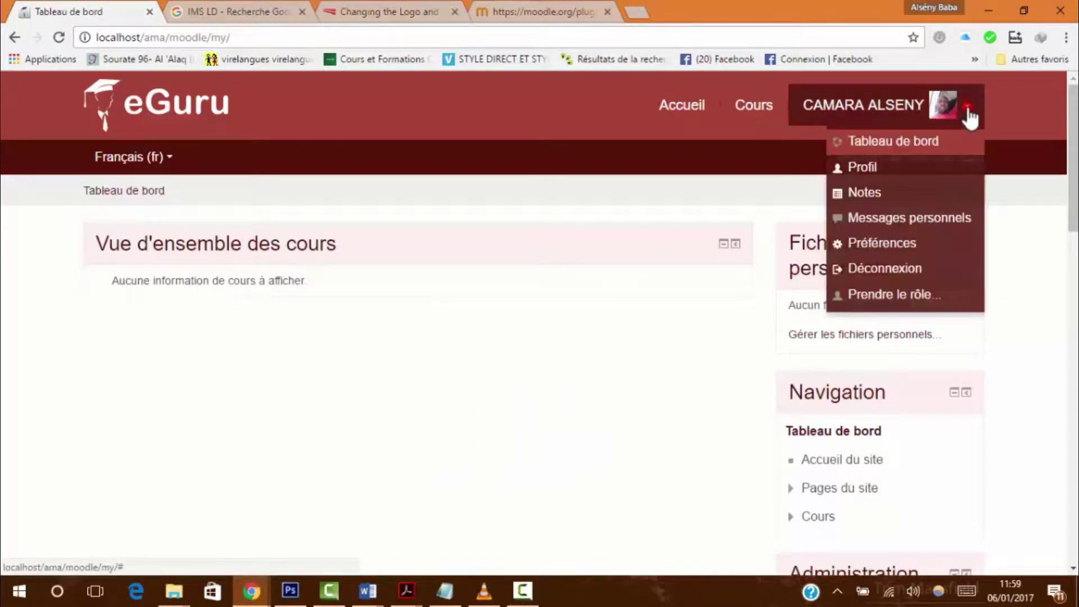
click(878, 245)
scroll(147, 268, down, 3)
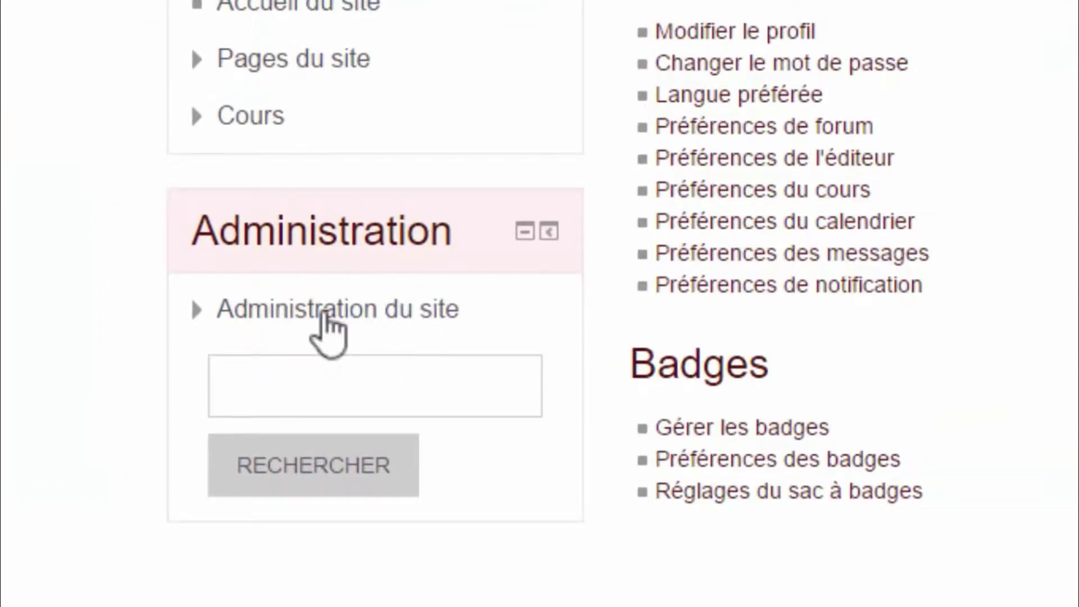
click(355, 313)
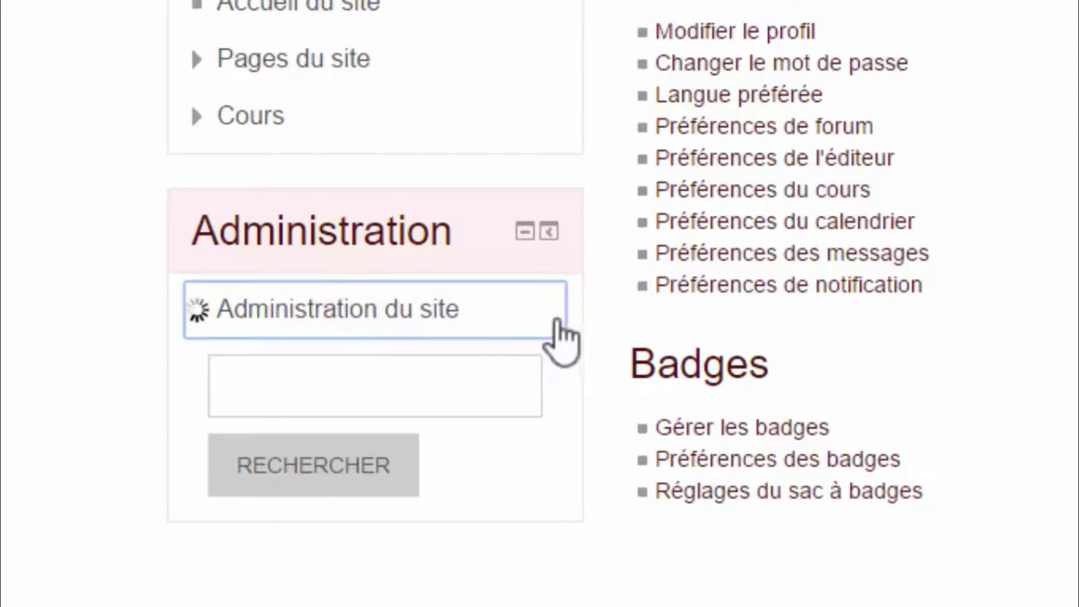
Open the Installer des plugins page from the Plugins section of the site administration.
scroll(518, 337, down, 10)
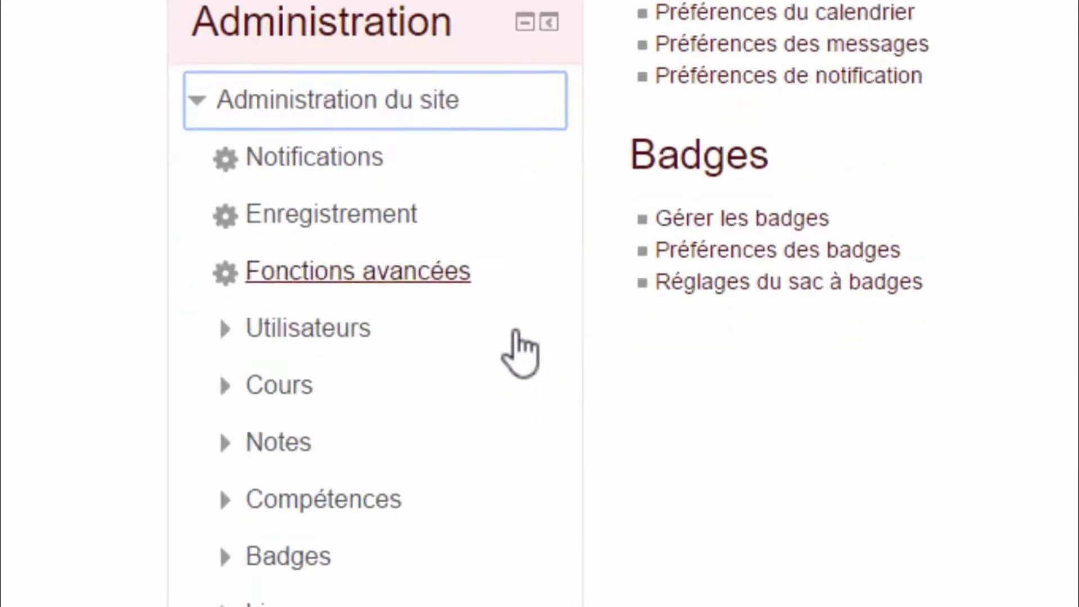
scroll(444, 323, down, 3)
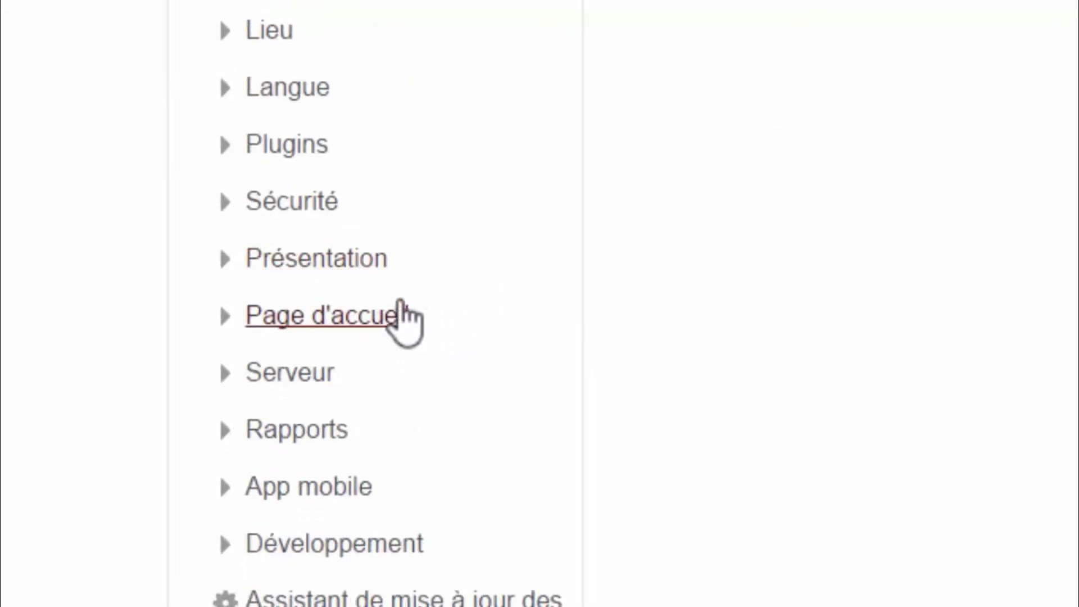
scroll(403, 312, up, 3)
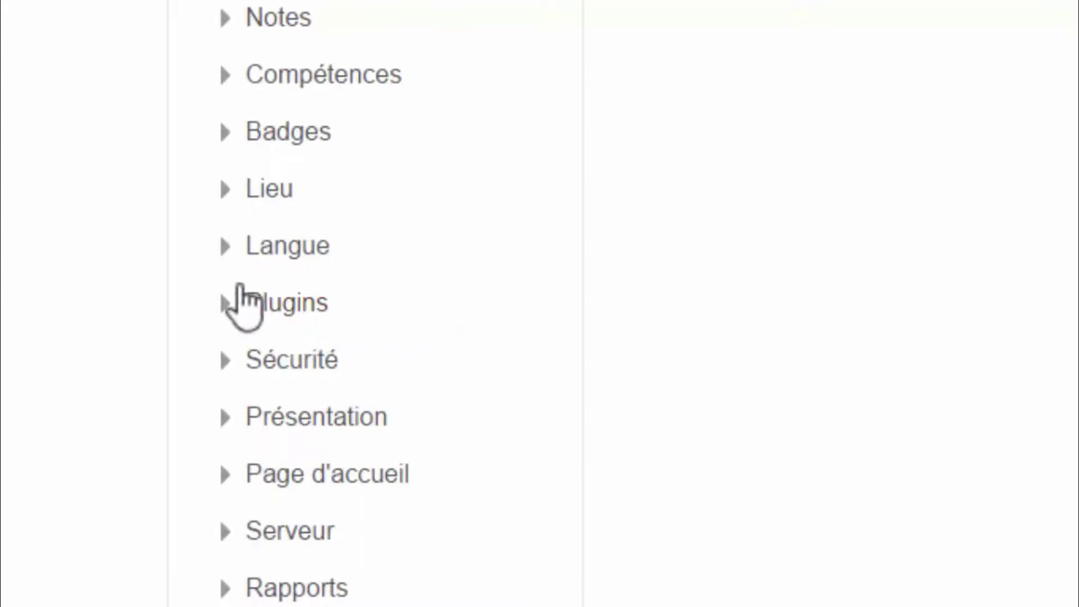
click(290, 310)
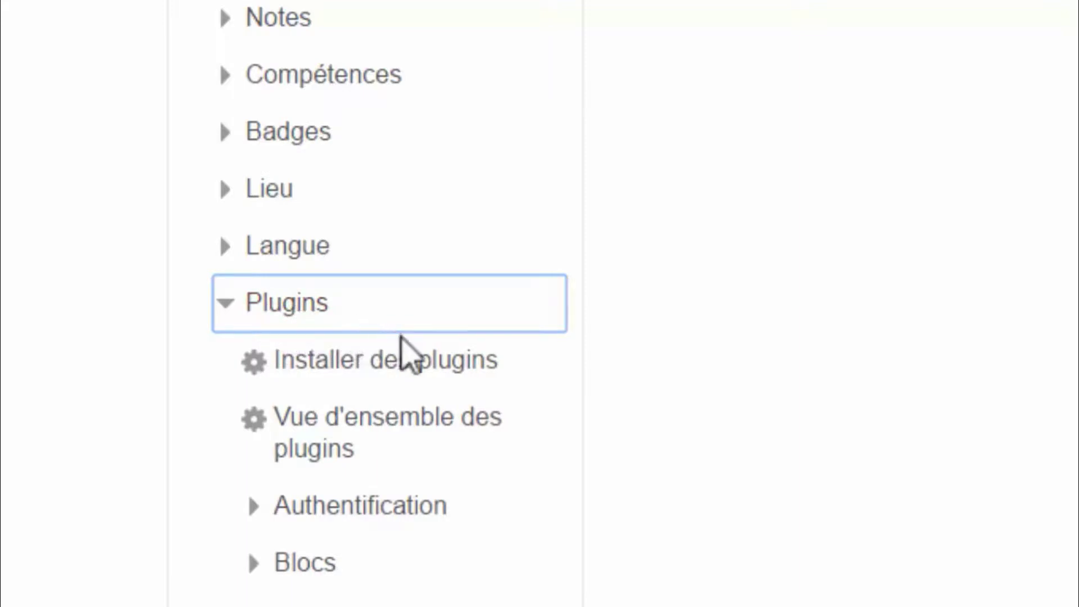
scroll(413, 482, down, 5)
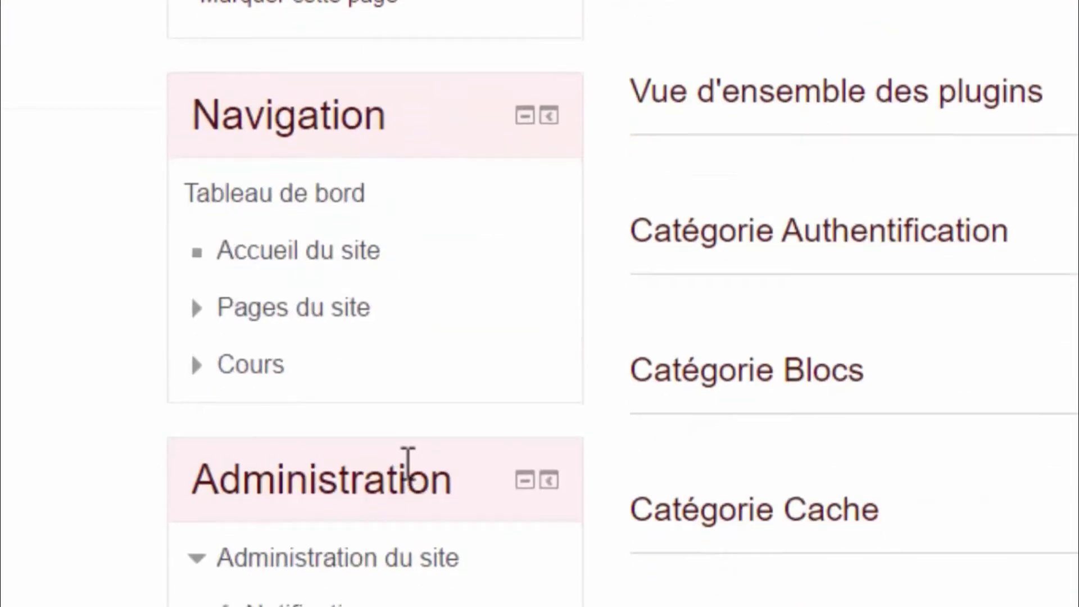
scroll(409, 466, down, 12)
scroll(377, 432, down, 3)
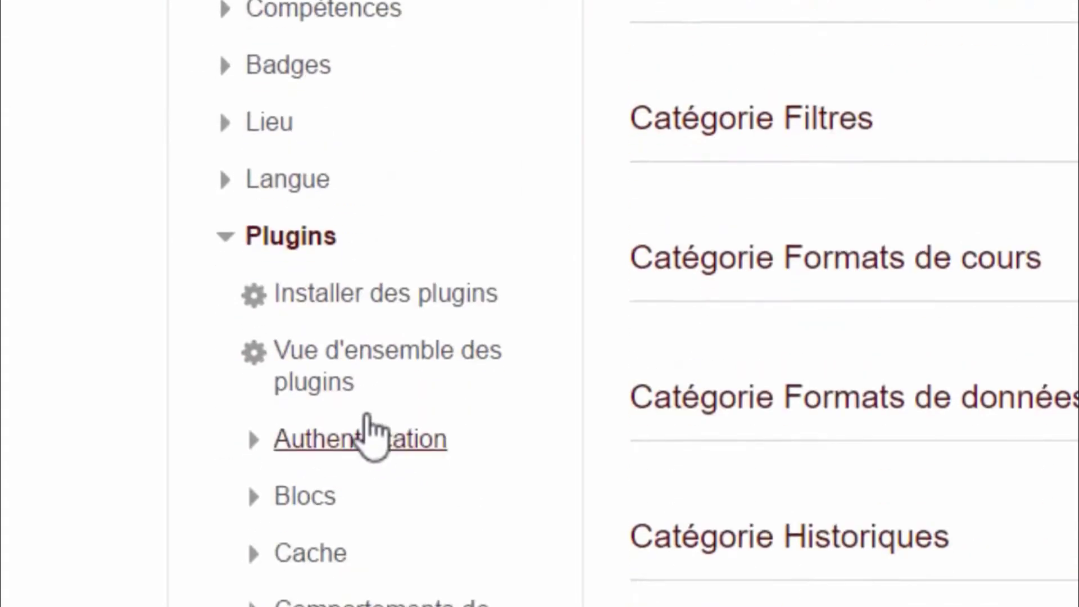
click(362, 295)
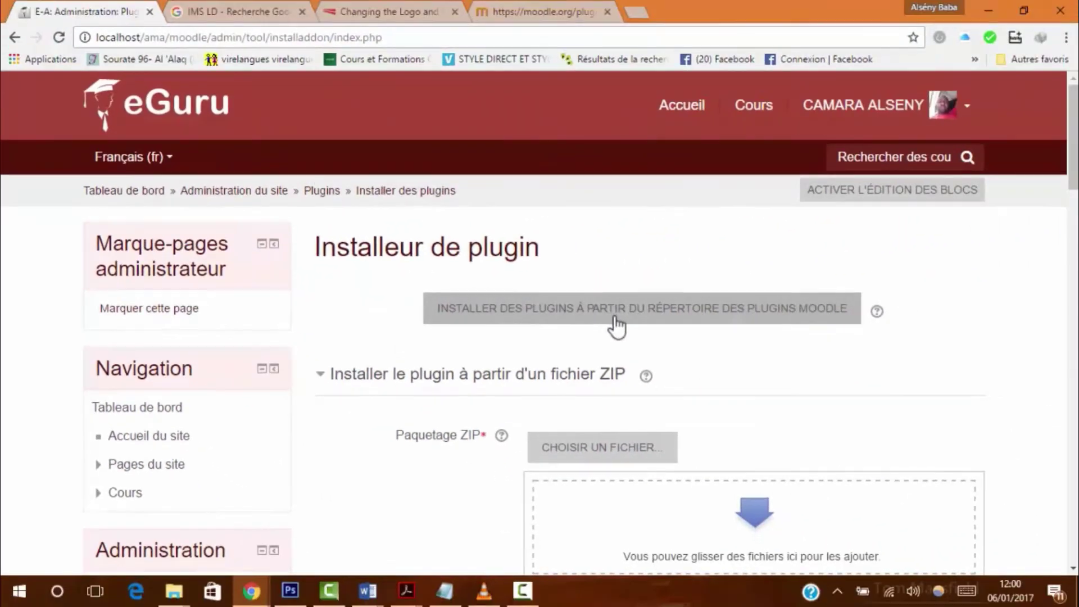
Start choosing a file for the plugin's ZIP package and browse to the Compressed folder in Téléchargements.
scroll(1029, 327, down, 3)
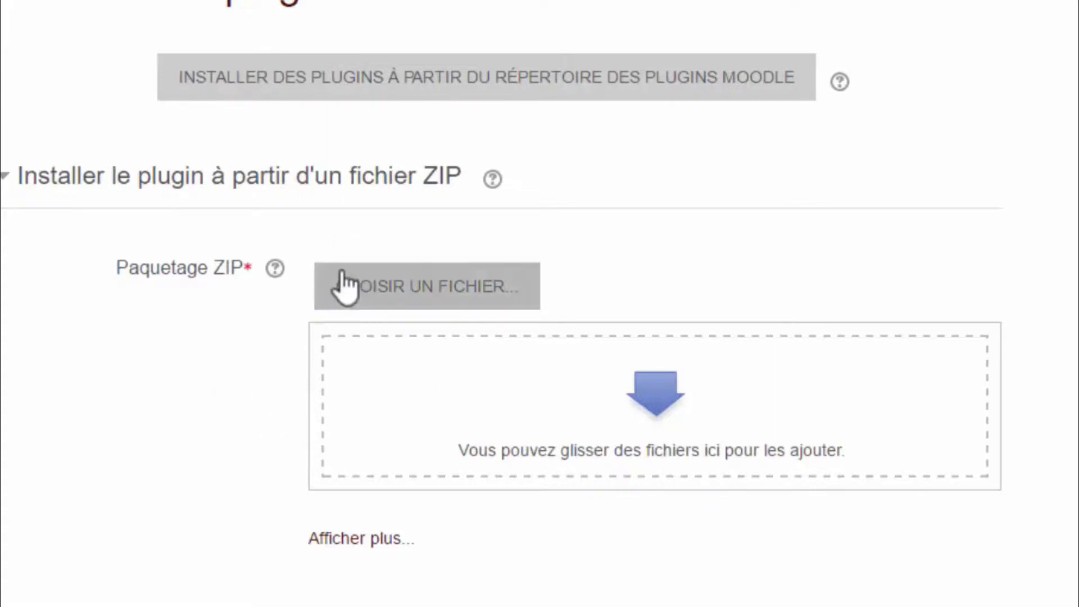
click(418, 285)
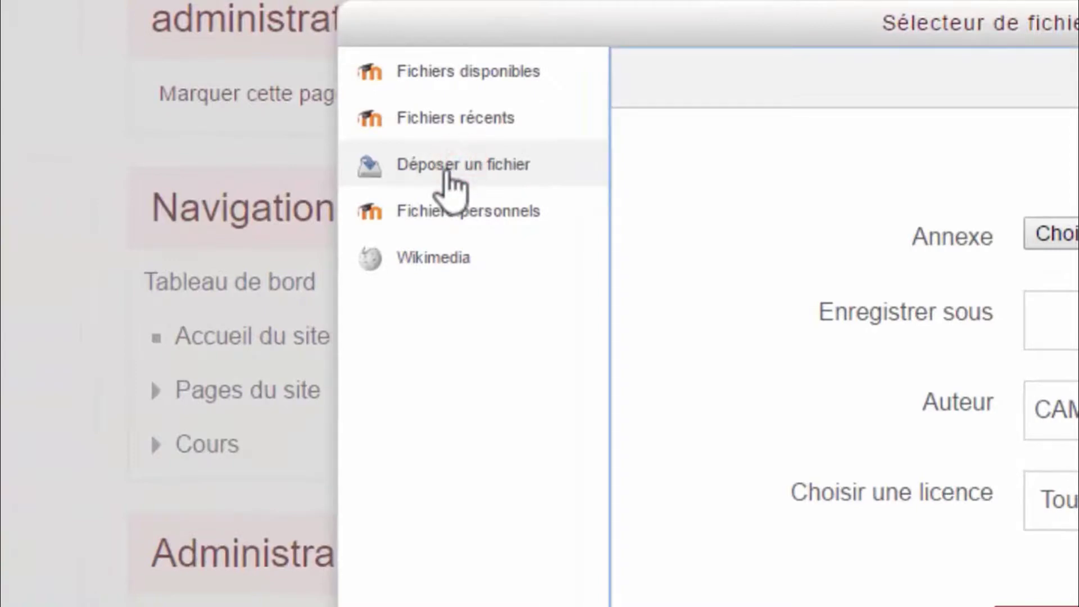
click(1074, 234)
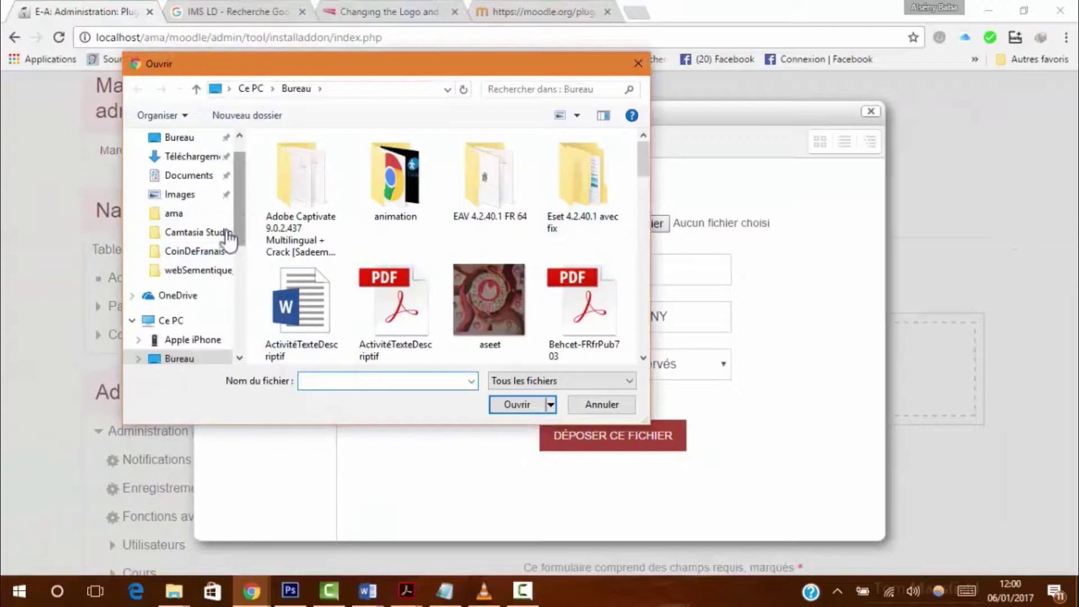
click(188, 157)
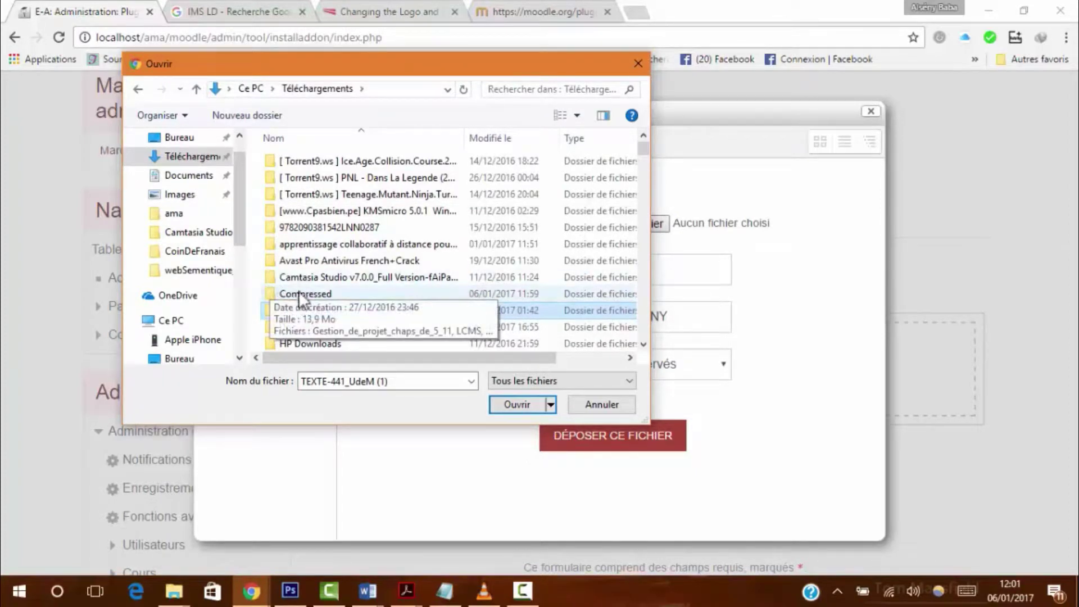
double_click(278, 292)
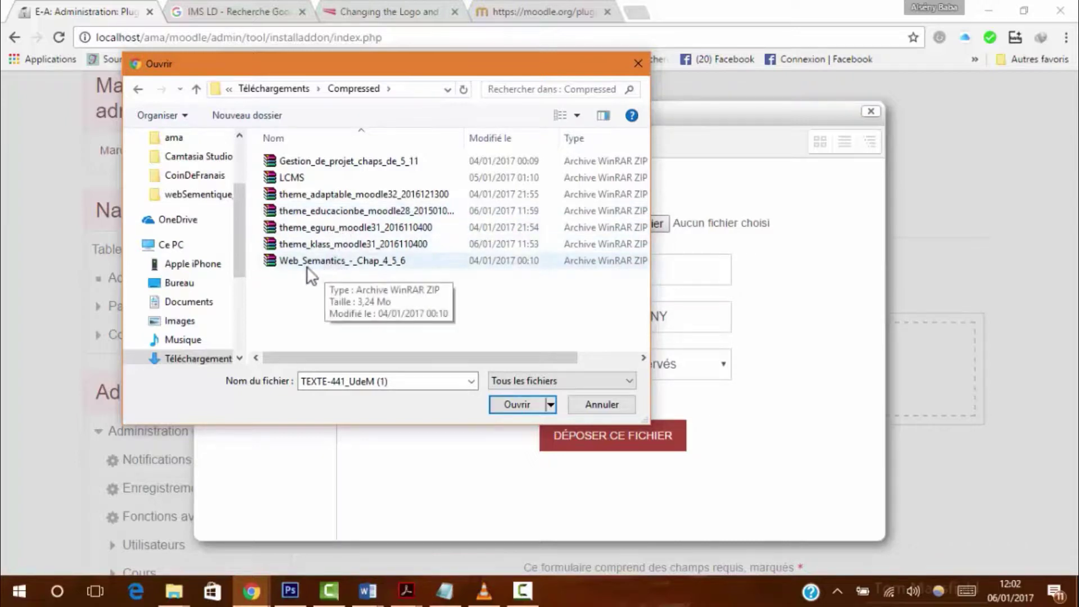
click(330, 245)
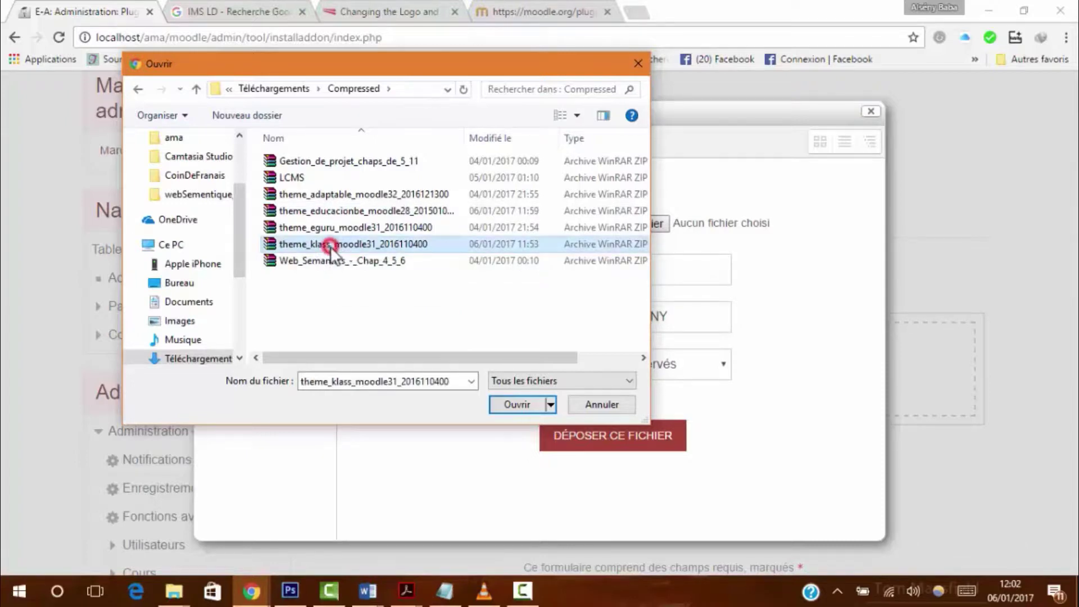
click(517, 404)
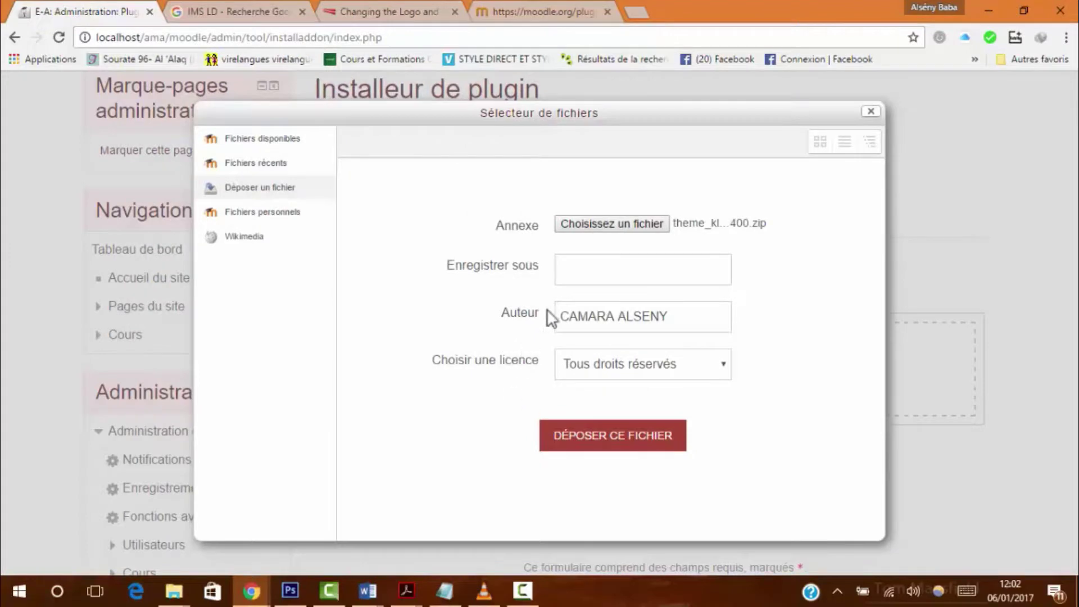
click(594, 274)
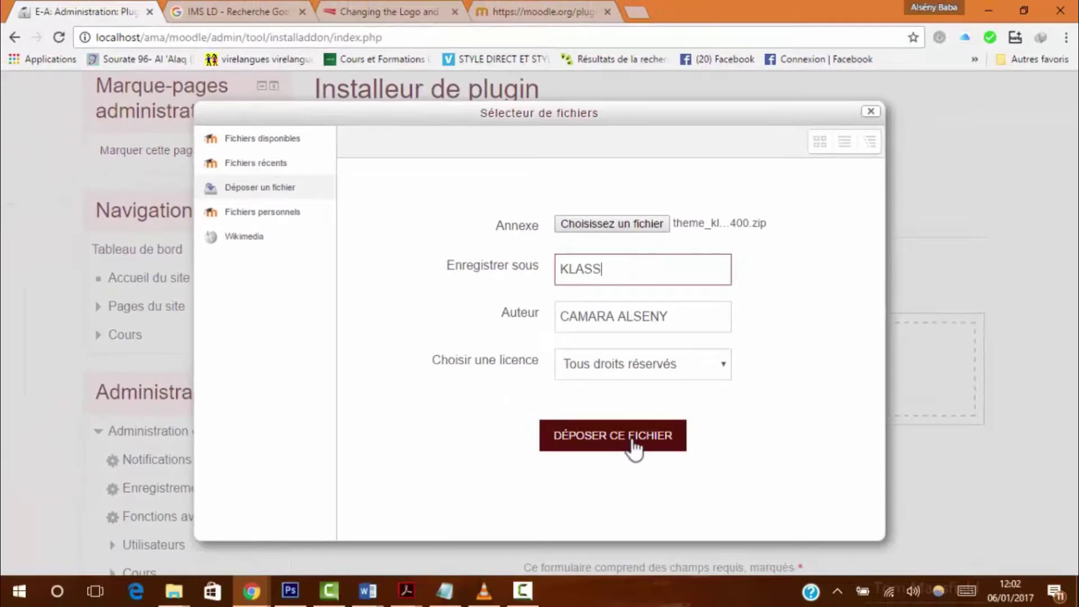
click(633, 444)
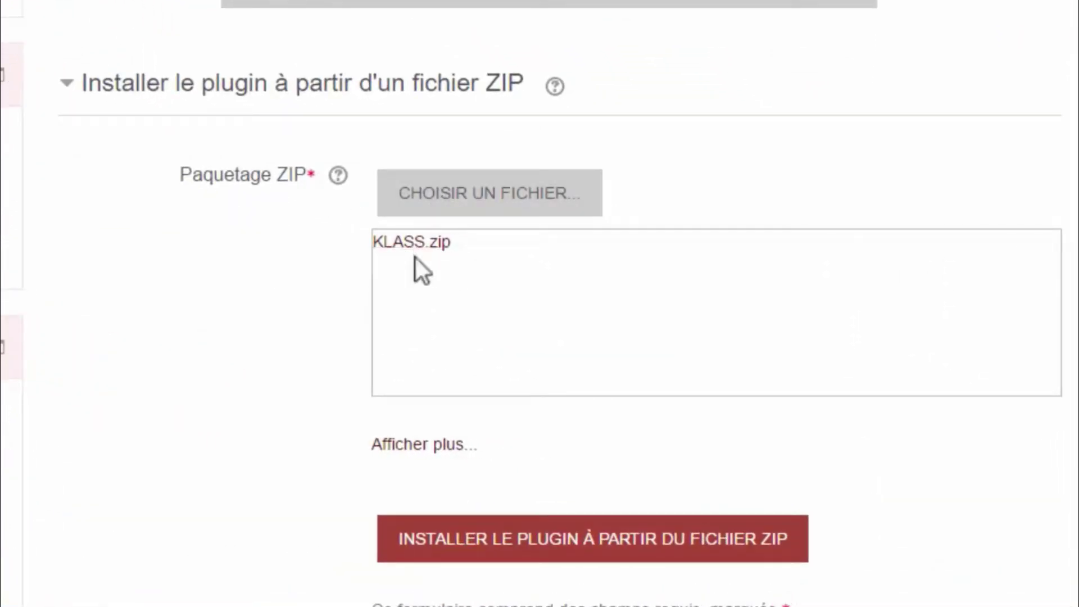
Install the plugin from the KLASS.zip file and continue past its validation.
scroll(437, 256, down, 3)
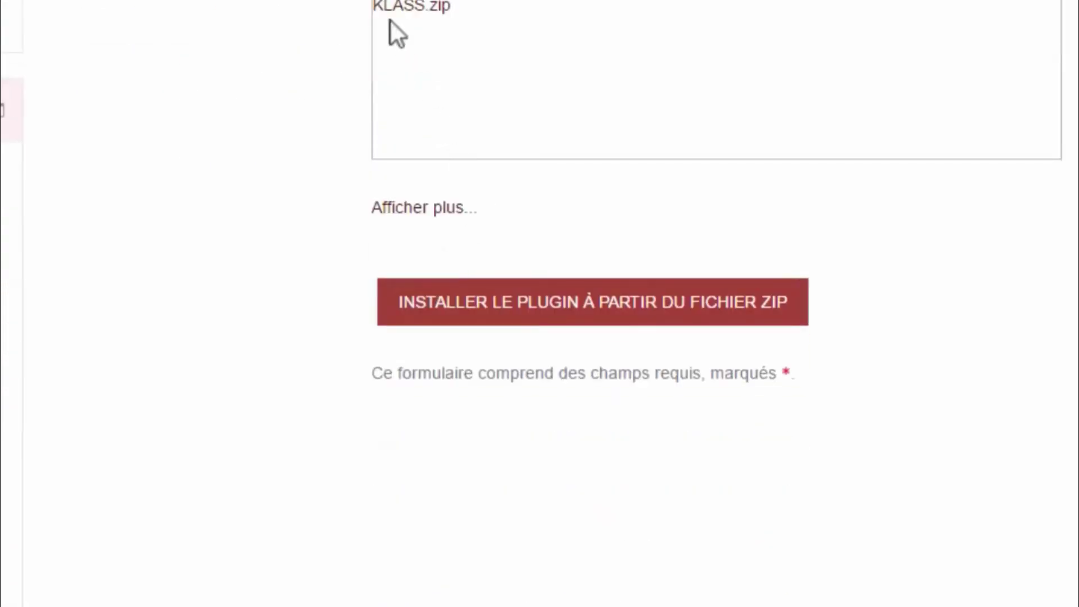
click(519, 310)
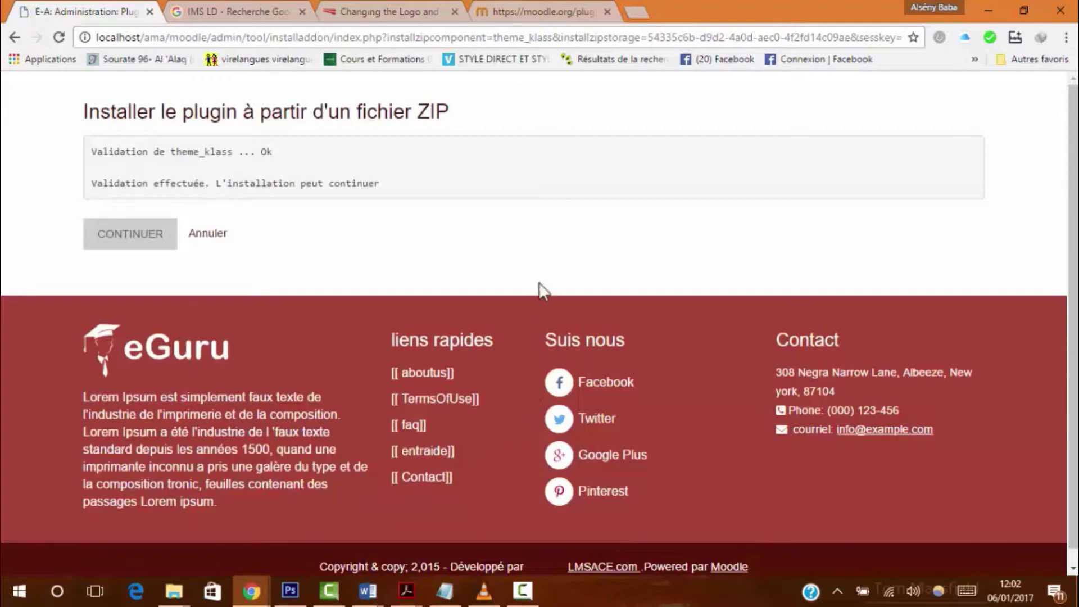
click(133, 239)
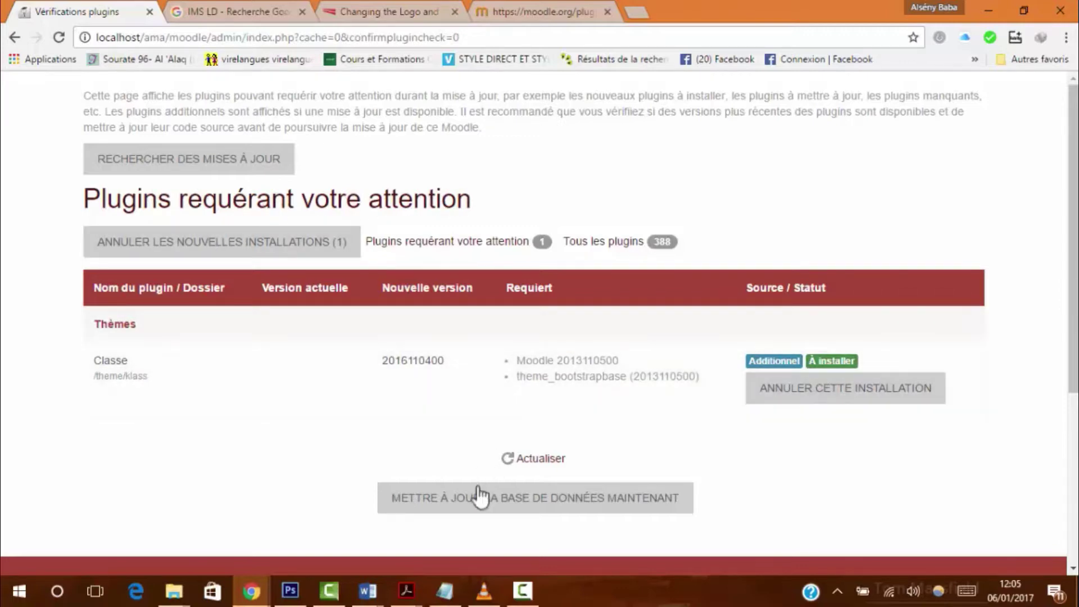
Update the Moodle database to install the Klass theme and save its new slideshow settings with their default values.
scroll(552, 505, down, 3)
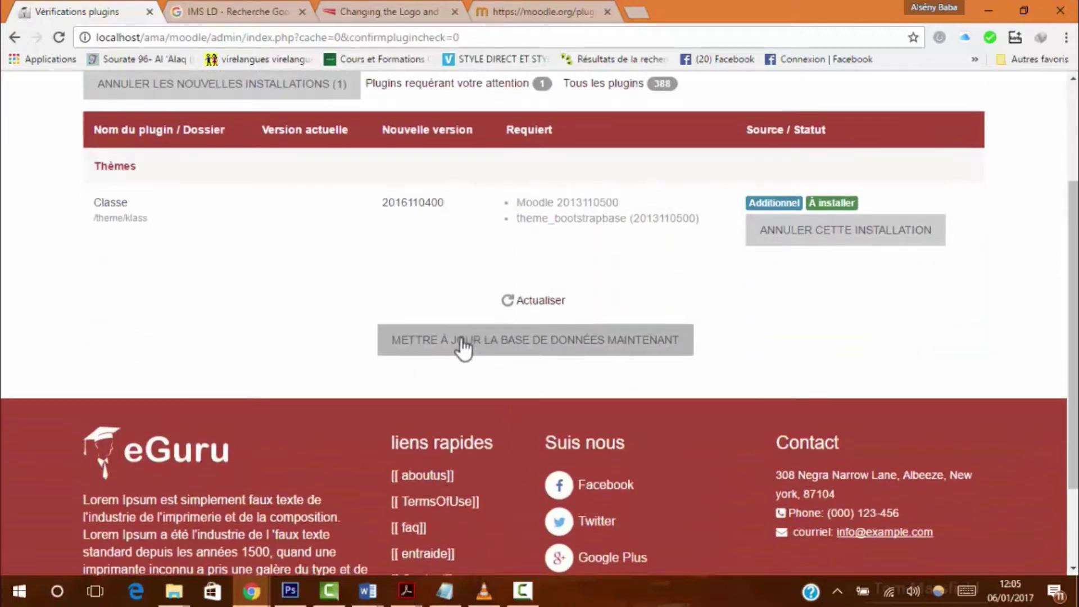
click(593, 340)
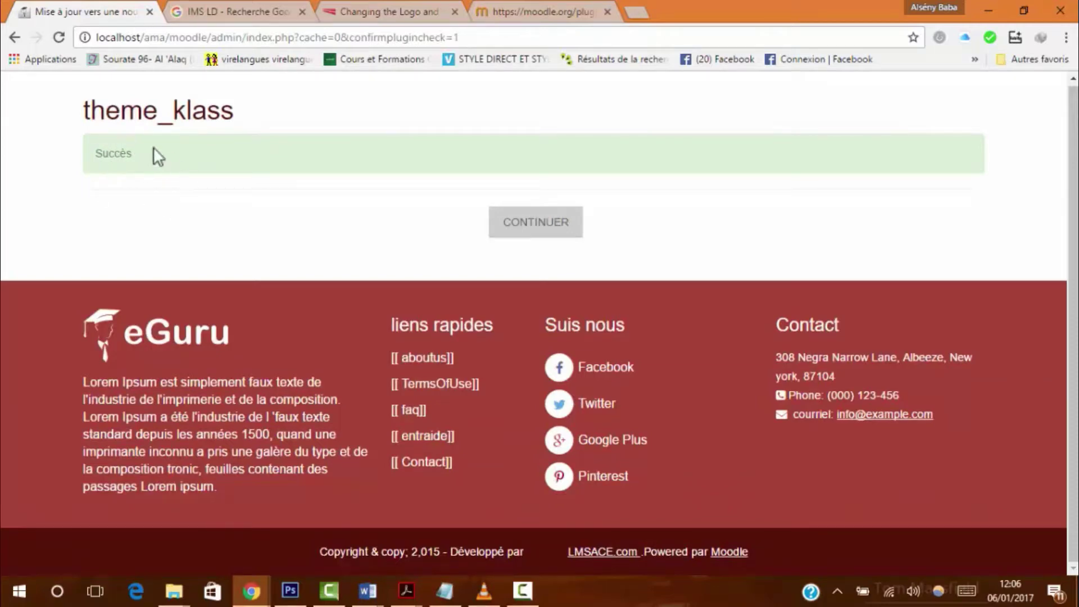
click(542, 225)
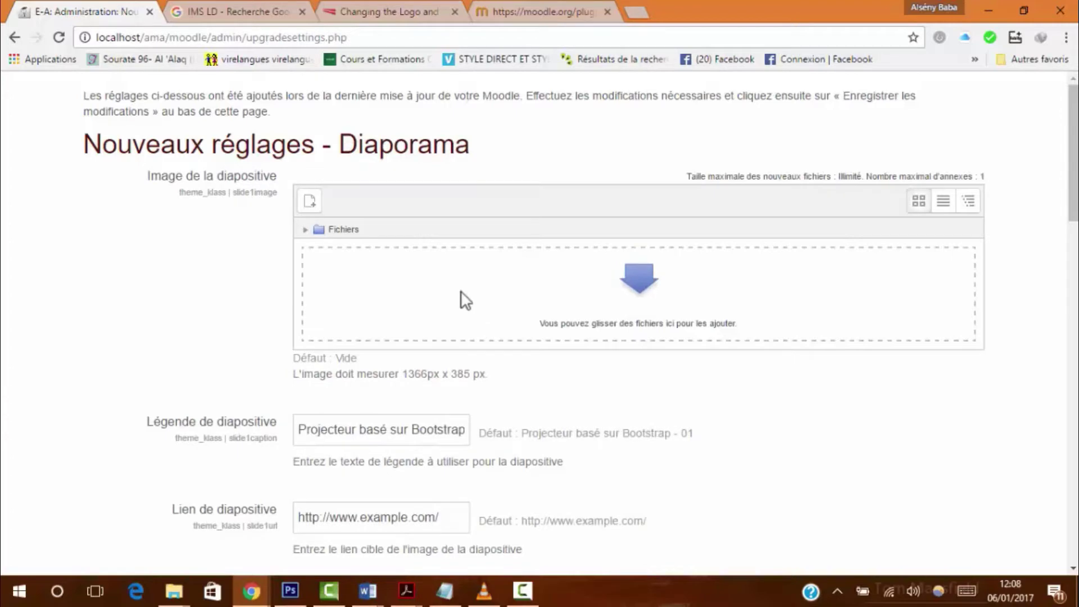
scroll(465, 301, down, 20)
click(418, 208)
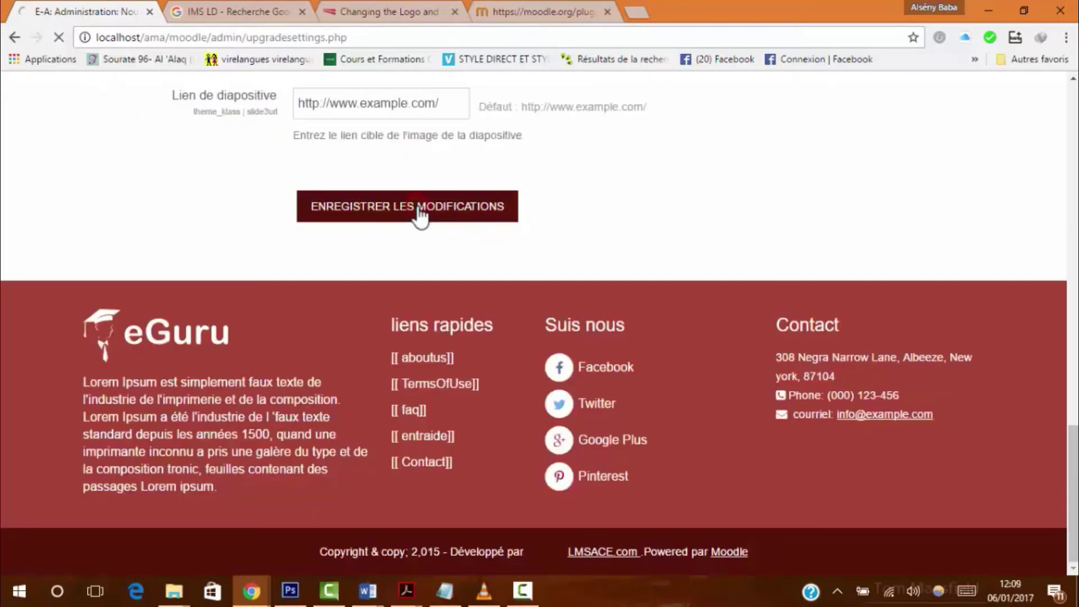
Open the Sélecteur de thème page from the Thèmes section under Présentation in the site administration.
scroll(483, 203, down, 5)
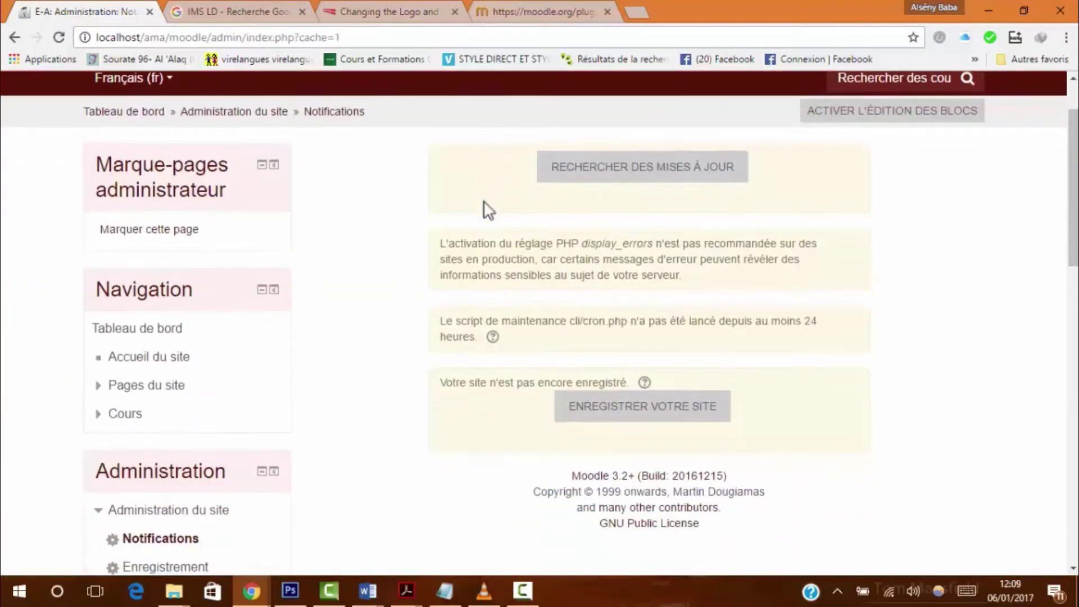
scroll(471, 209, up, 4)
scroll(471, 209, down, 2)
scroll(471, 209, up, 4)
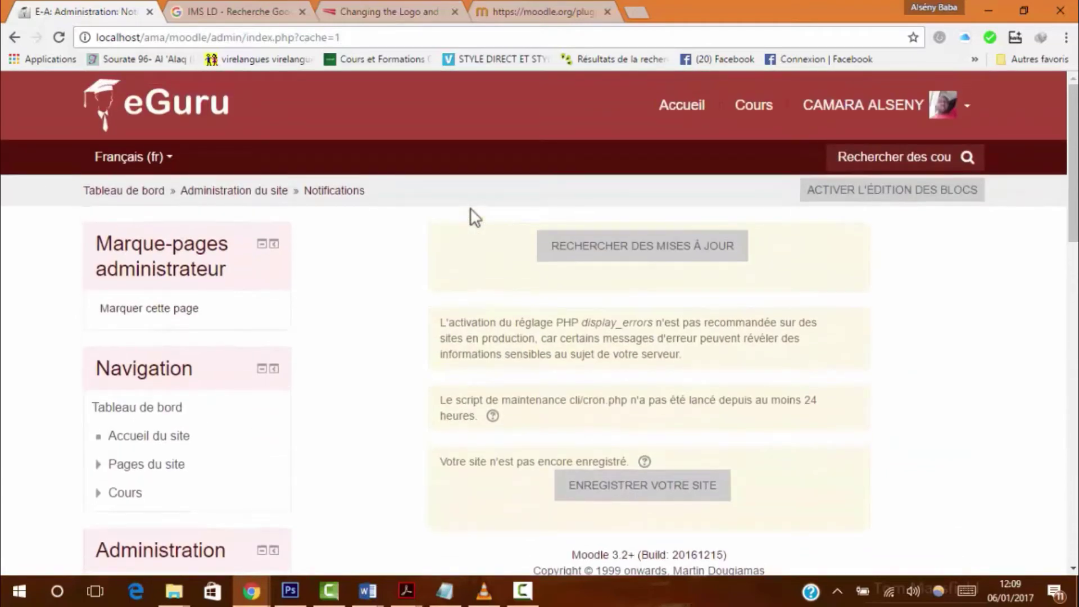
scroll(364, 261, down, 4)
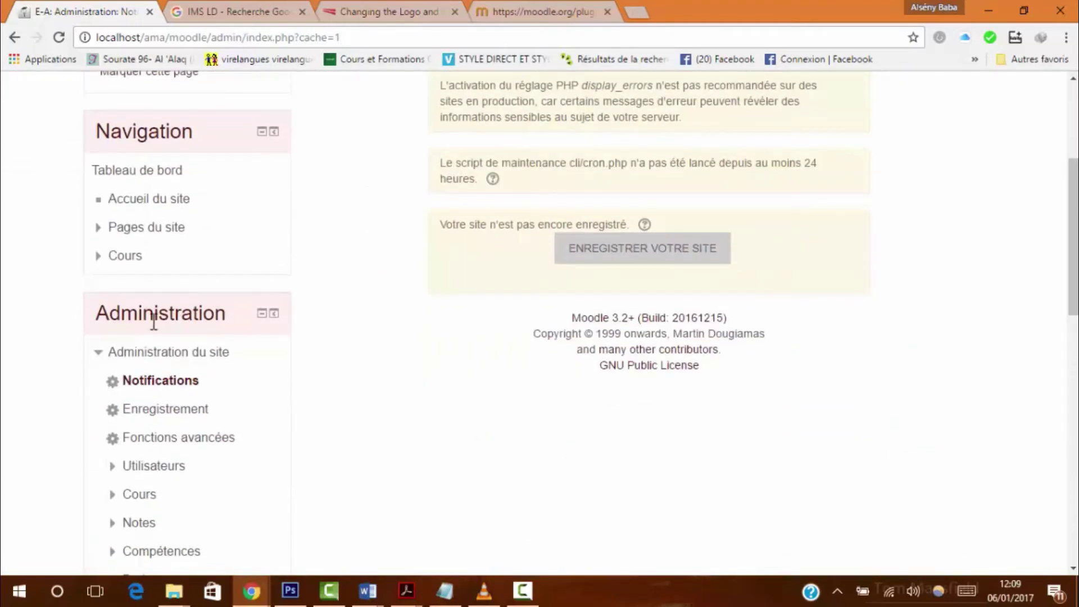
scroll(153, 323, down, 5)
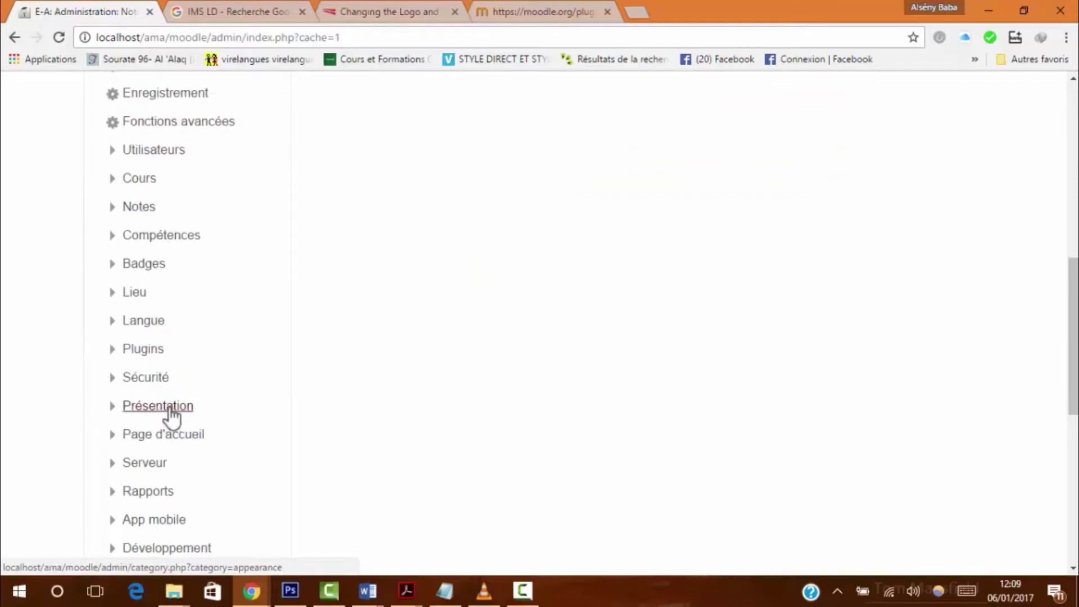
click(172, 415)
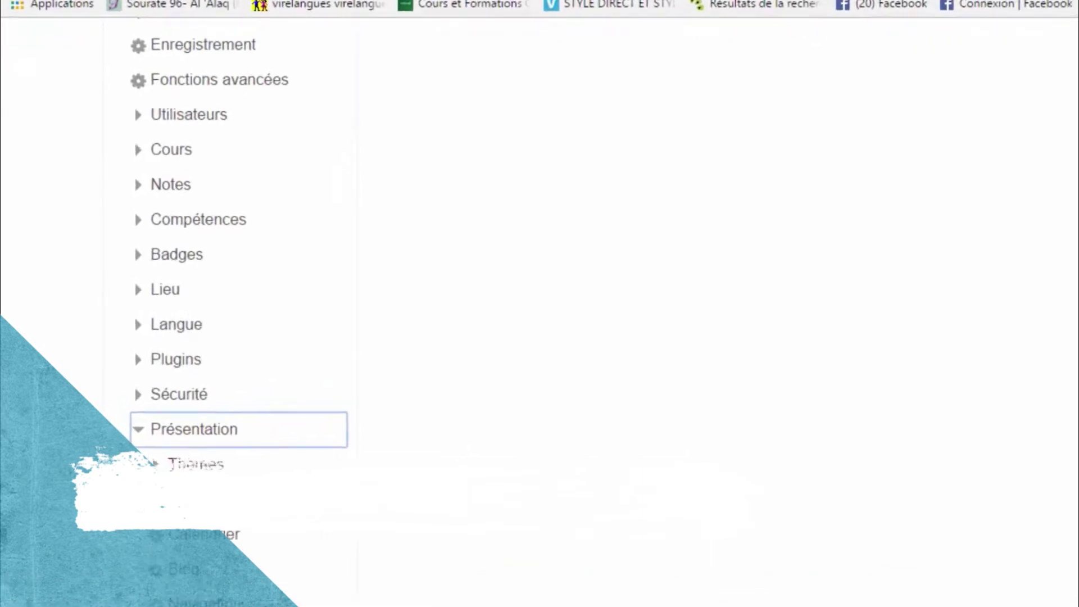
click(205, 467)
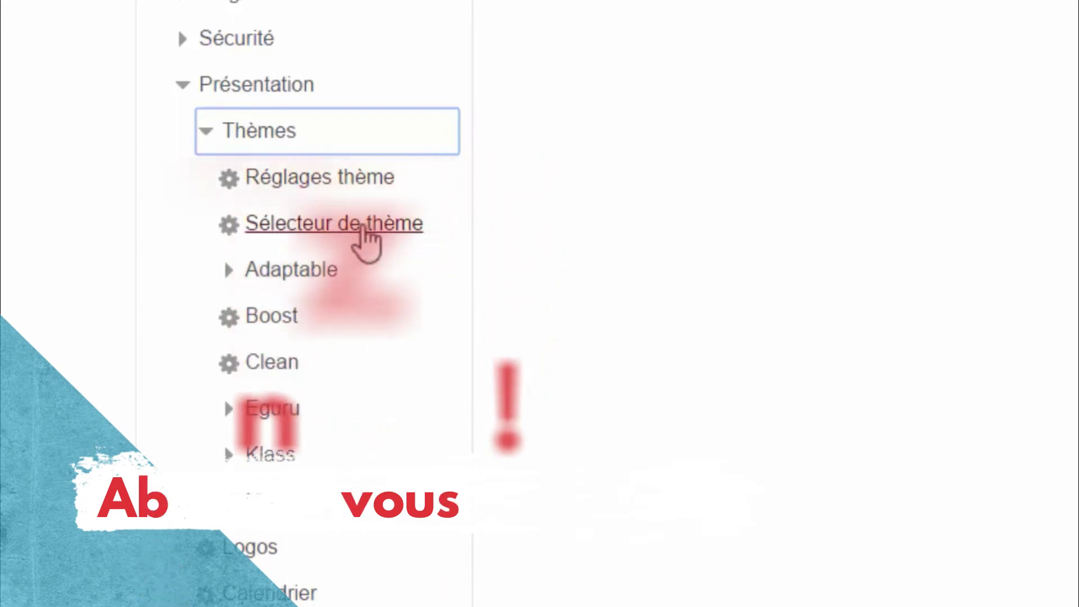
click(362, 227)
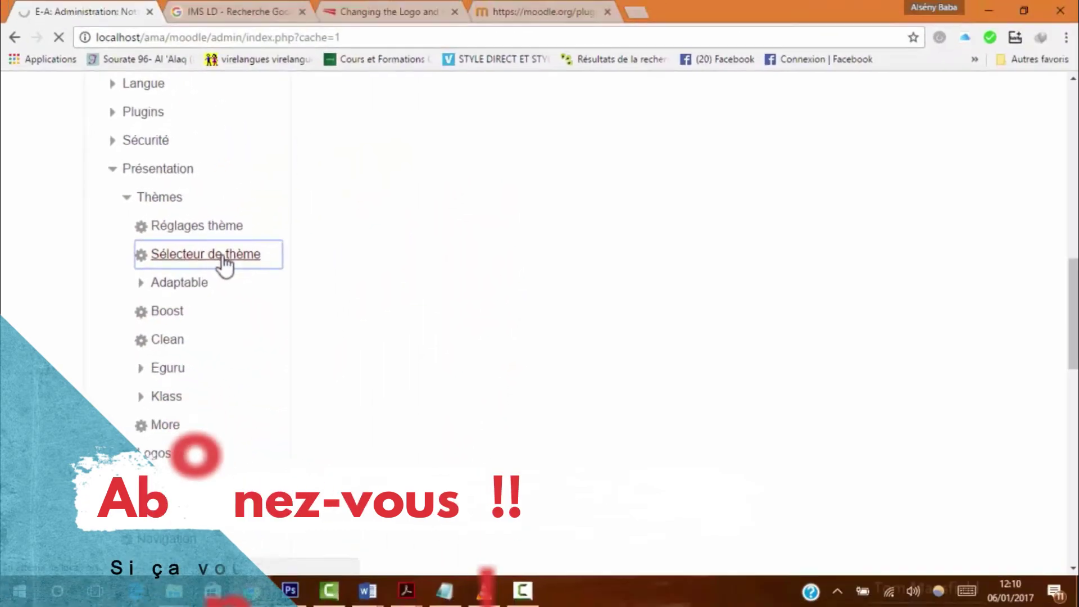
Open the list of available themes to change the theme of the Default device type.
scroll(594, 272, down, 4)
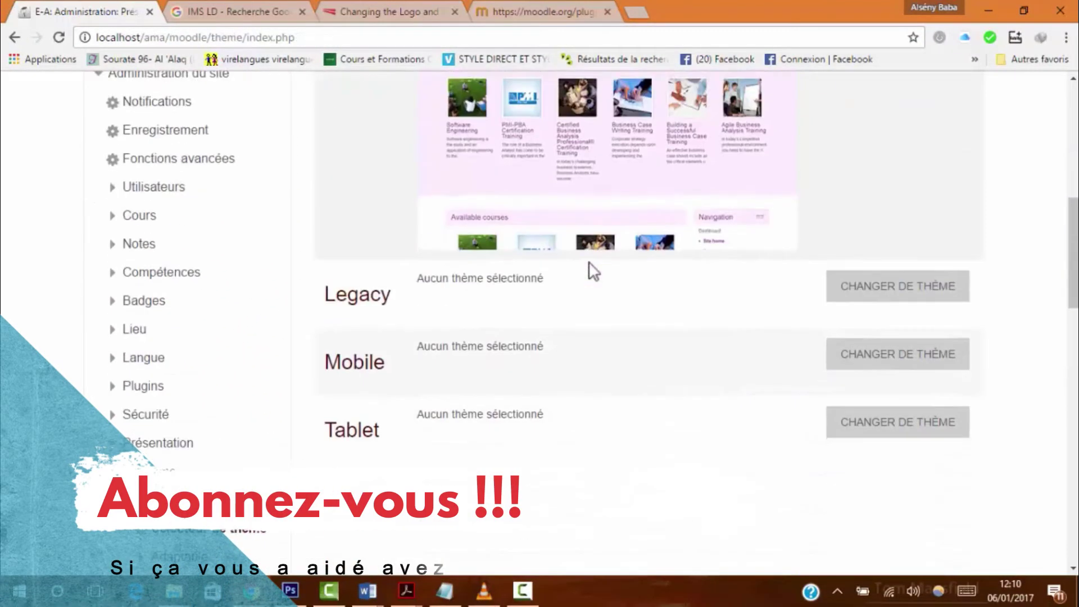
scroll(586, 260, down, 3)
scroll(582, 264, up, 7)
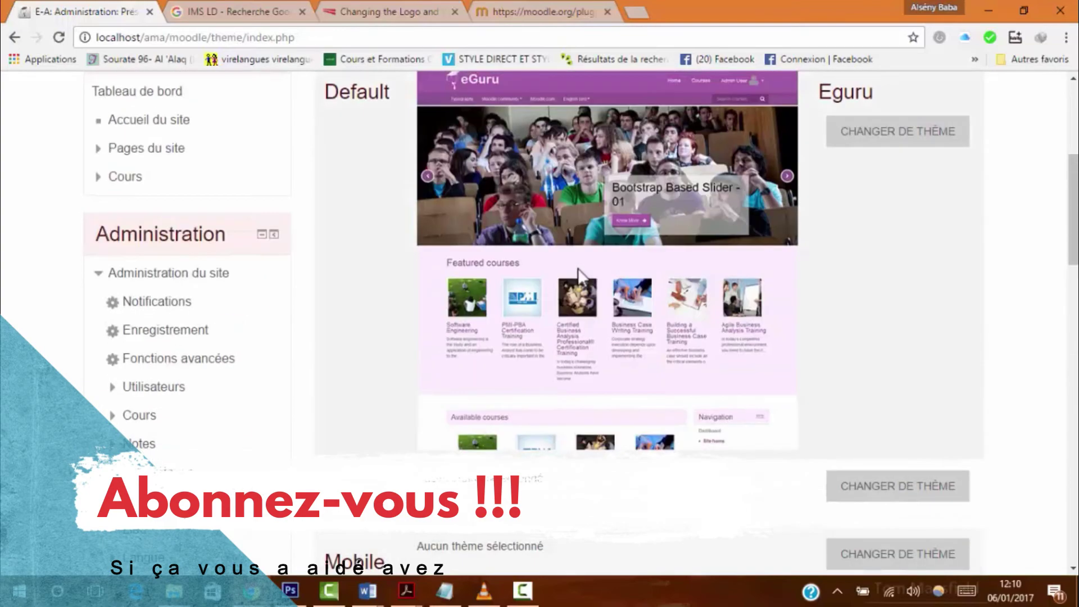
scroll(578, 268, up, 4)
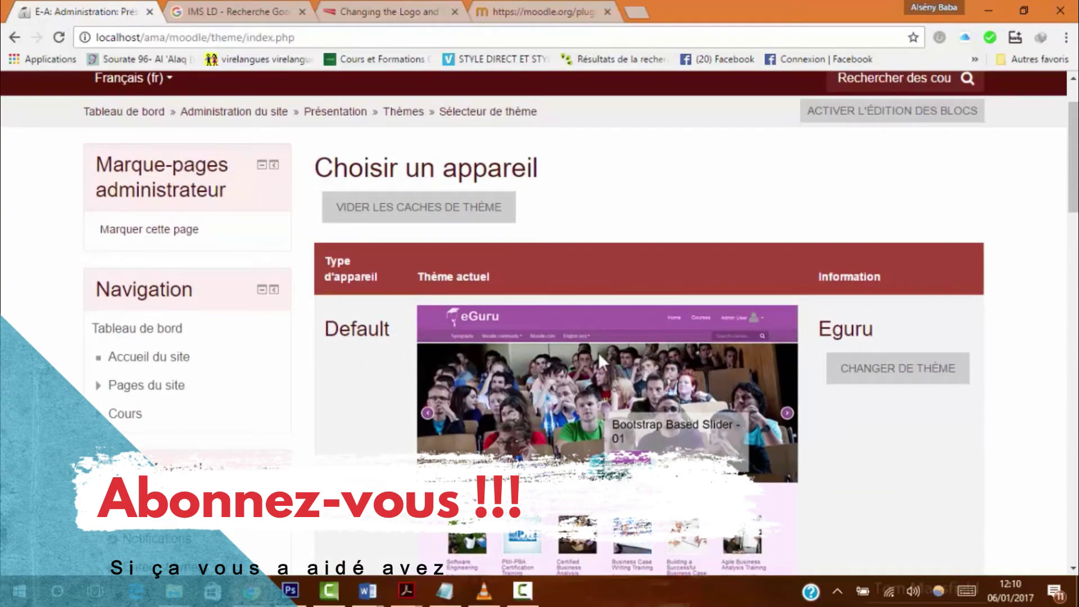
scroll(585, 359, down, 1)
click(890, 301)
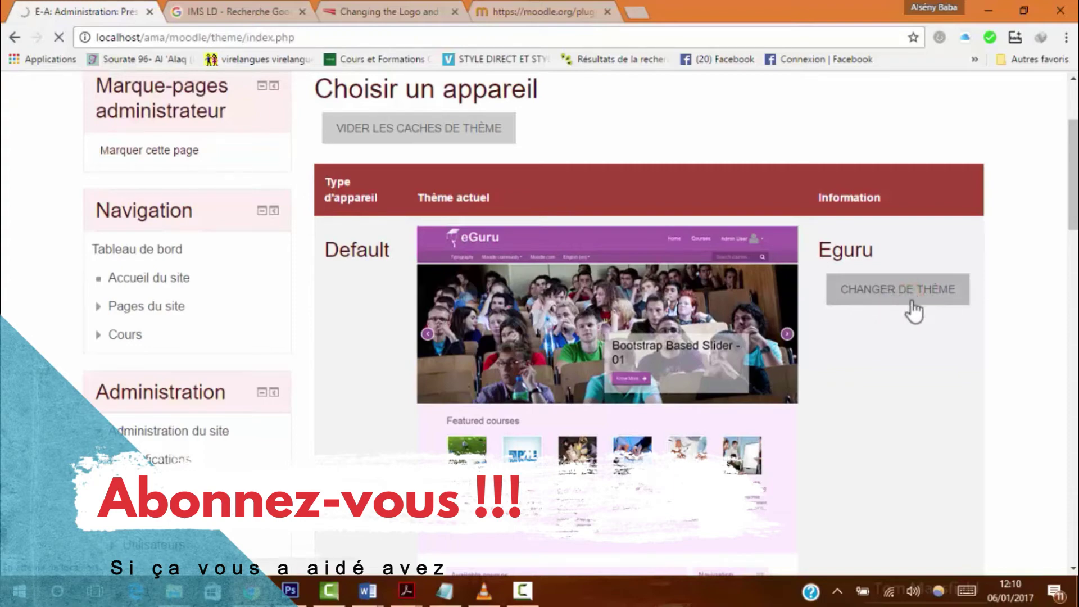
Apply the Classe (Klass) theme to the Default device type and continue past the theme credits.
scroll(742, 371, down, 4)
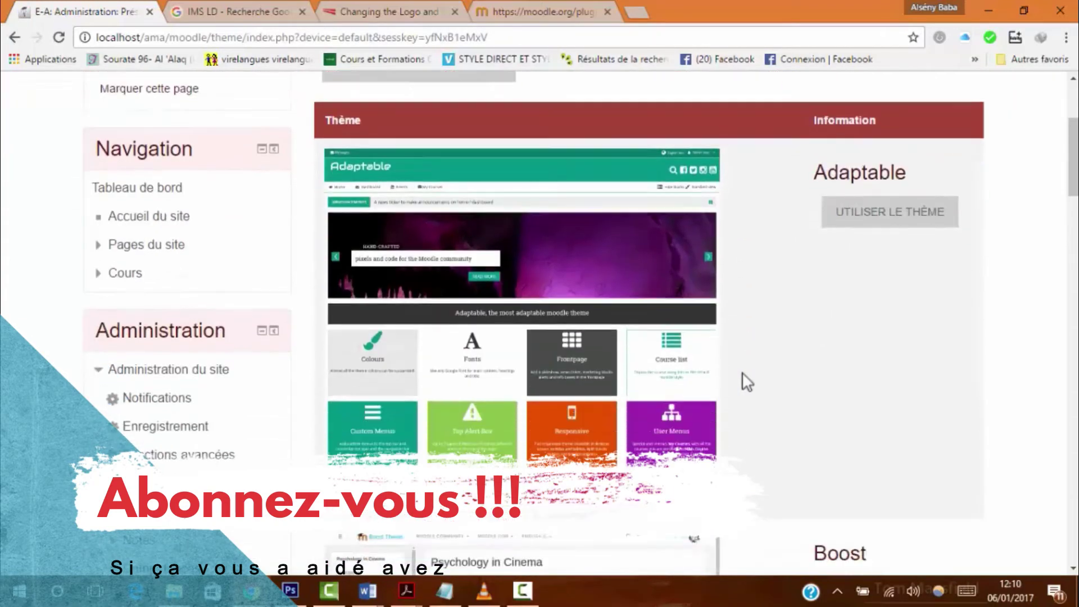
scroll(828, 295, down, 7)
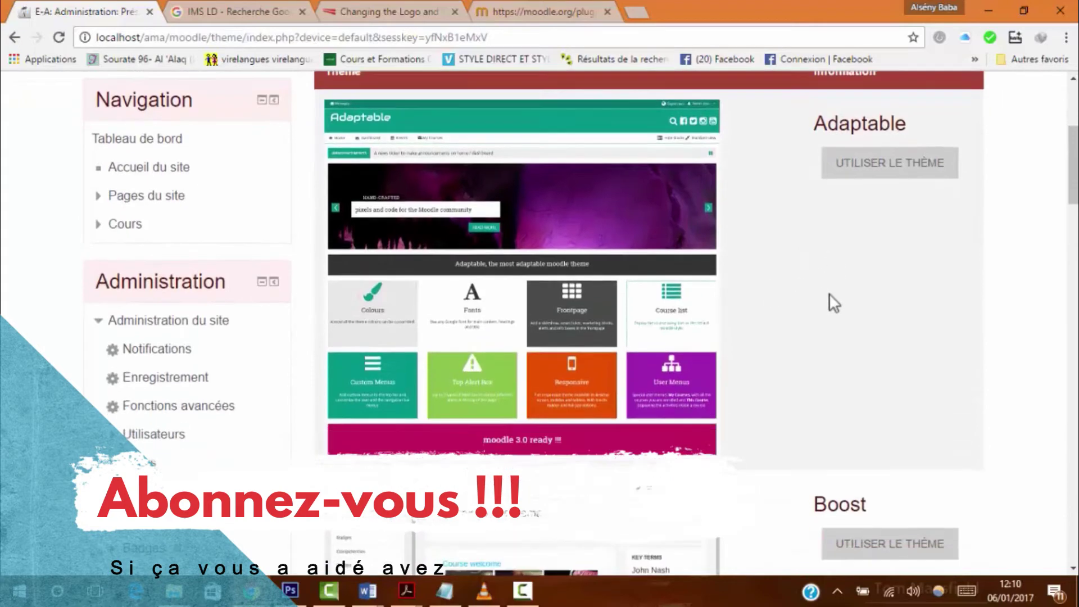
scroll(828, 295, up, 7)
scroll(832, 303, down, 12)
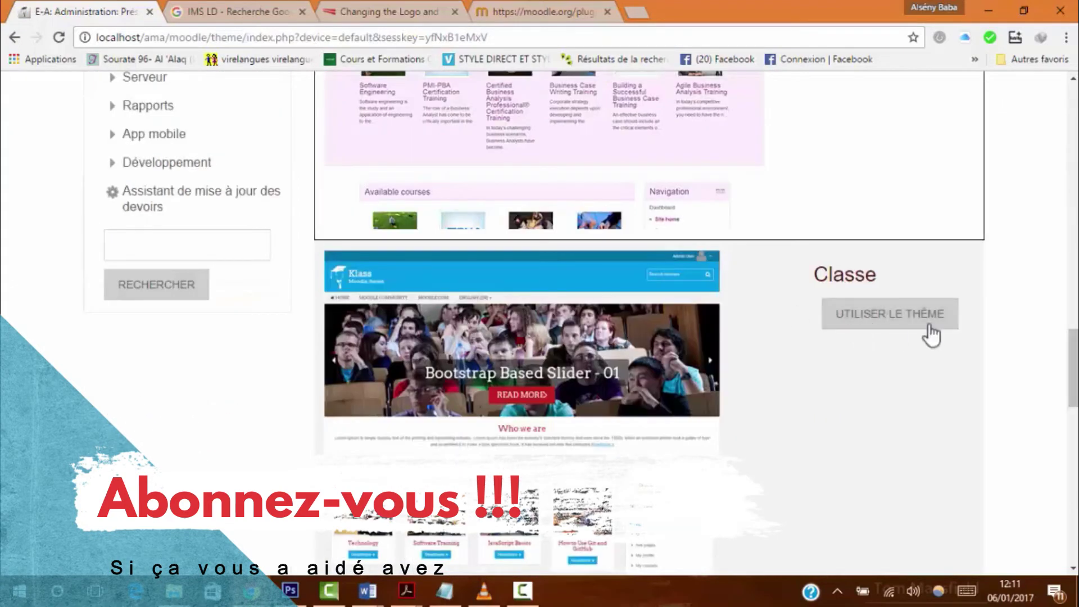
click(888, 315)
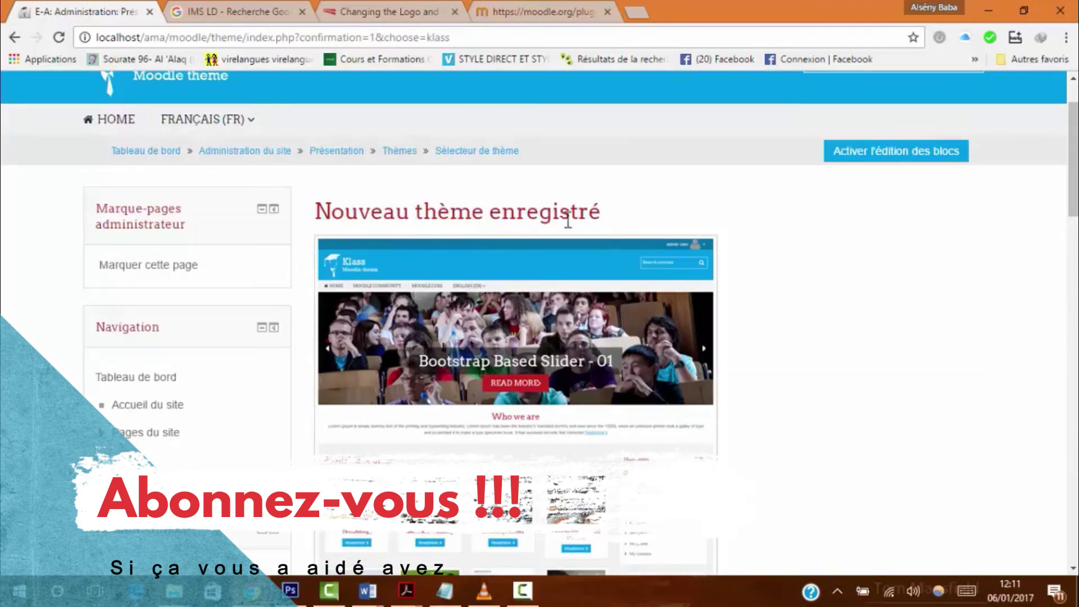
scroll(802, 258, down, 15)
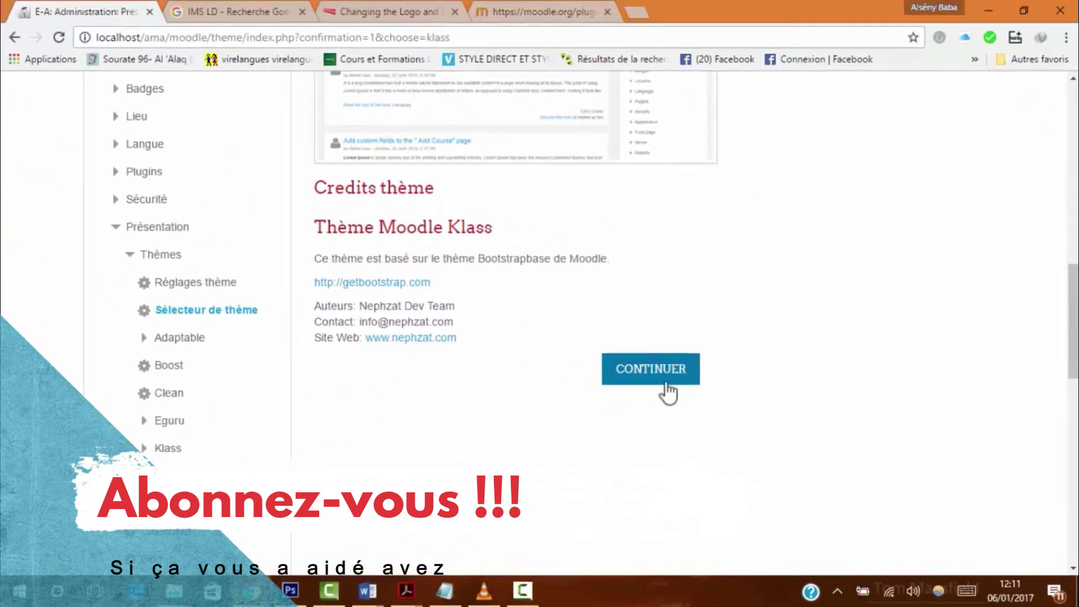
click(668, 392)
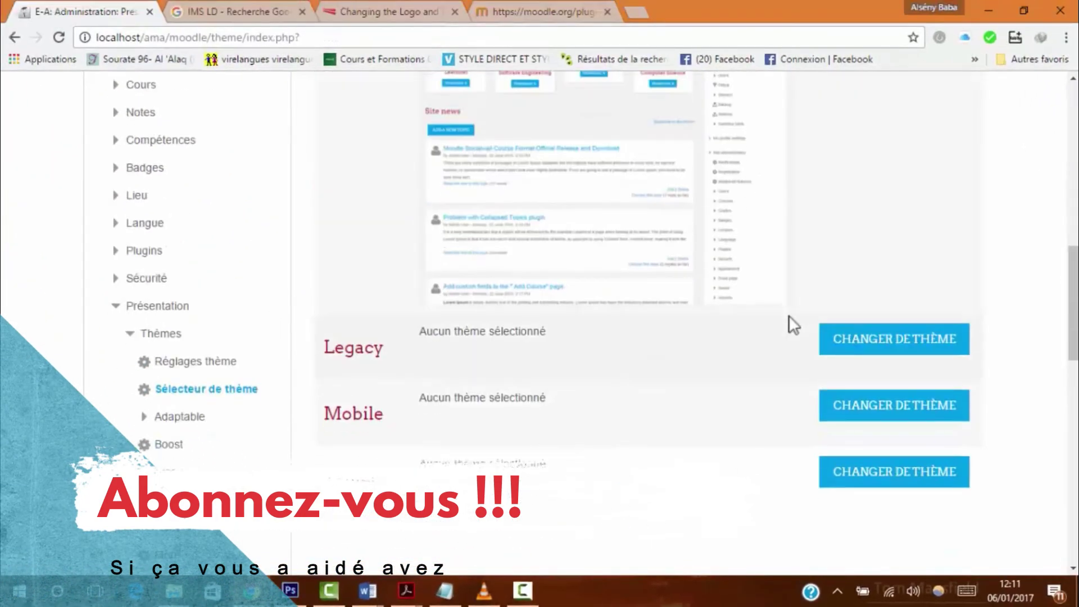
scroll(779, 317, down, 3)
scroll(758, 316, down, 3)
scroll(650, 313, up, 6)
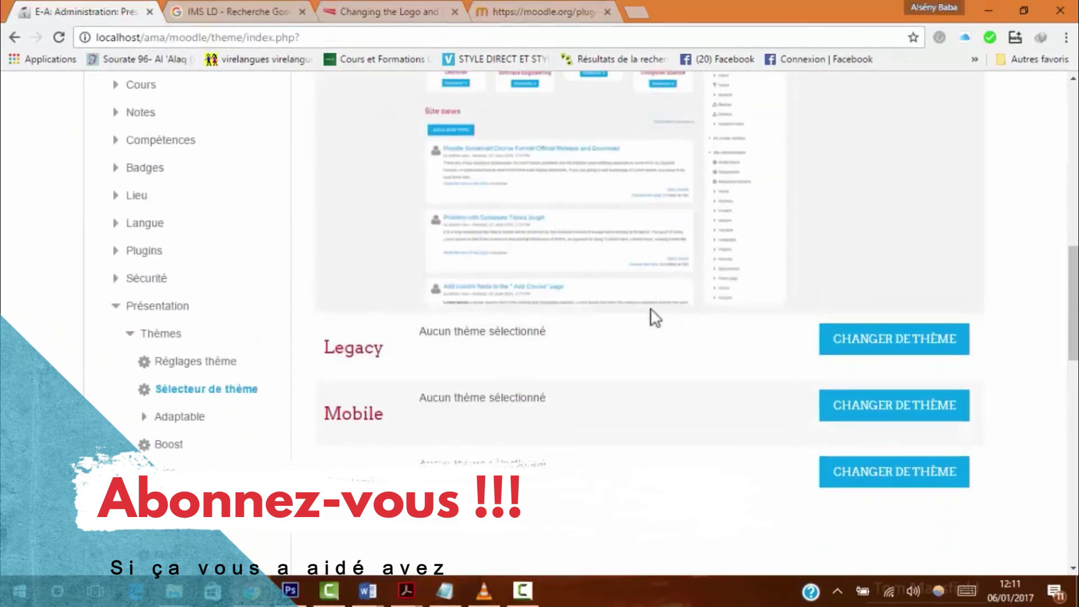
scroll(587, 404, up, 6)
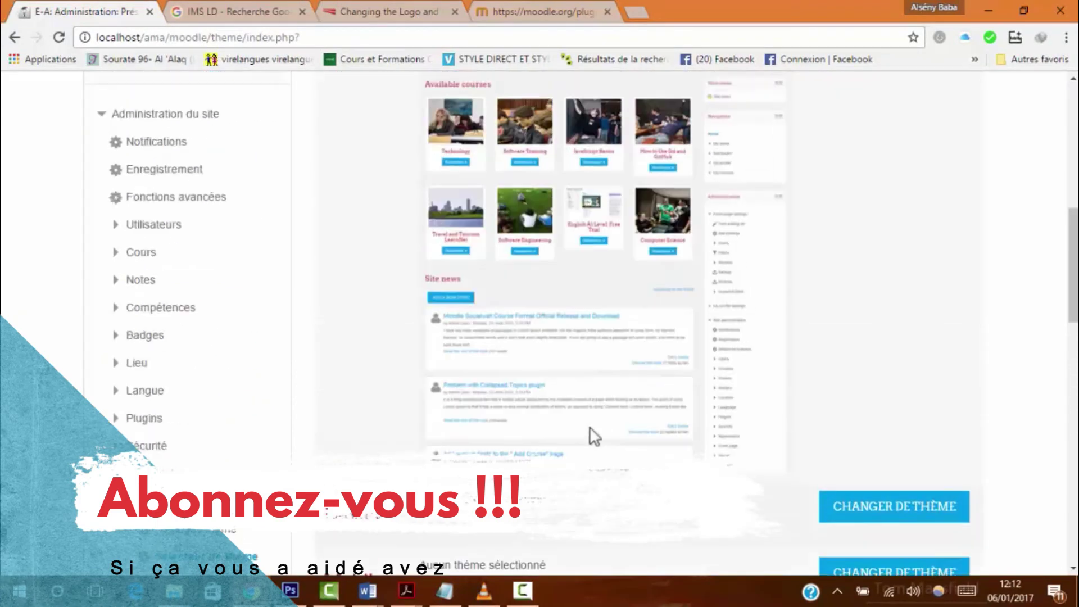
scroll(580, 363, up, 2)
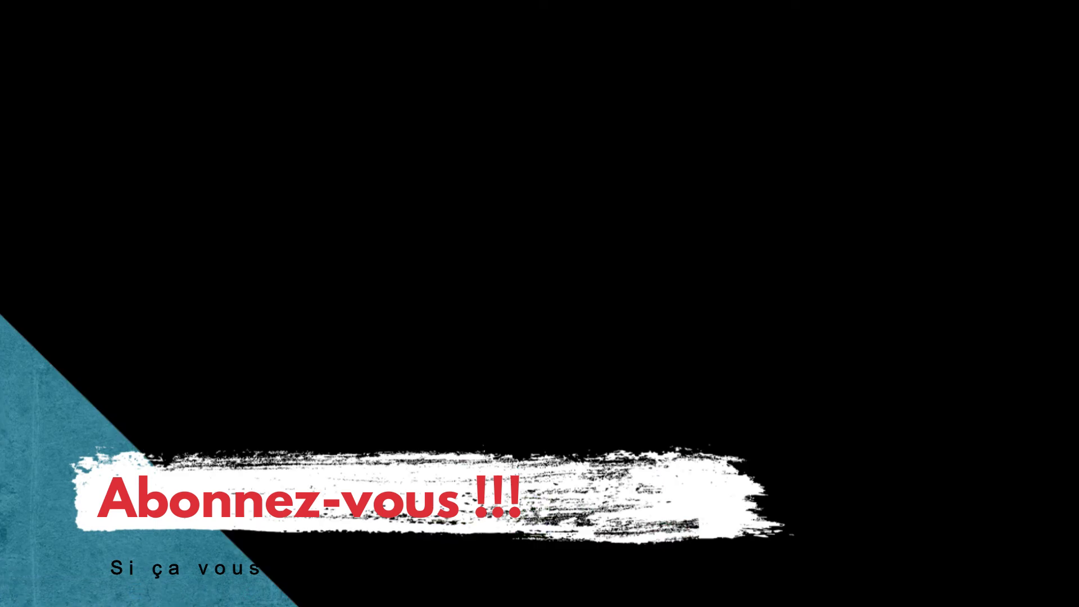